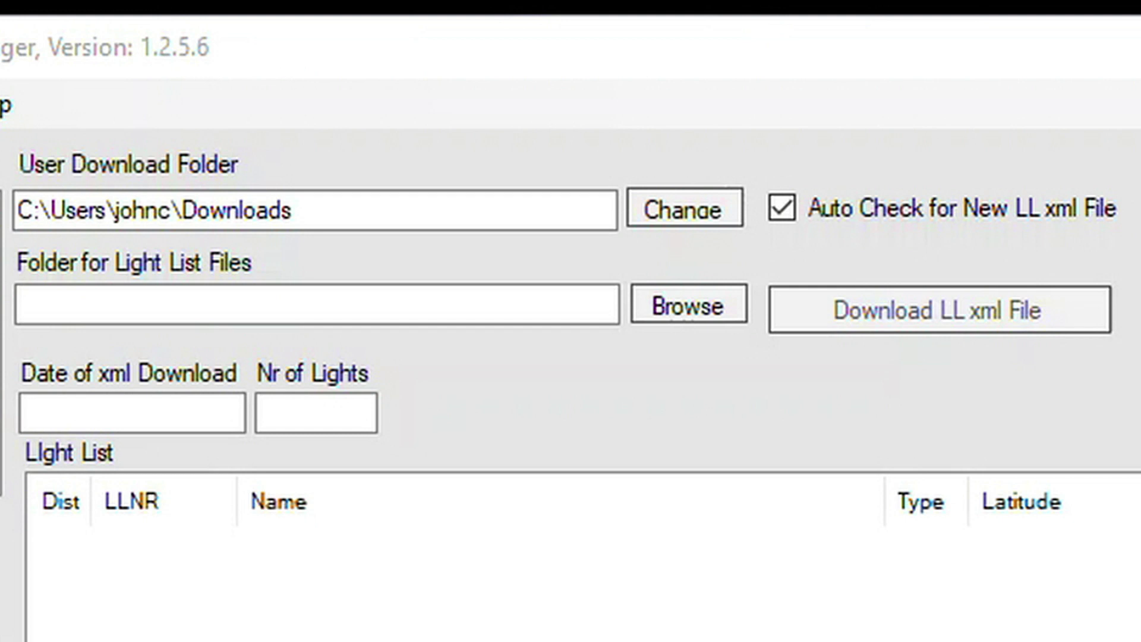
# Create a folder named LightList on the Documents (G:) drive and set it as the folder for light list files.
pyautogui.click(315, 305)
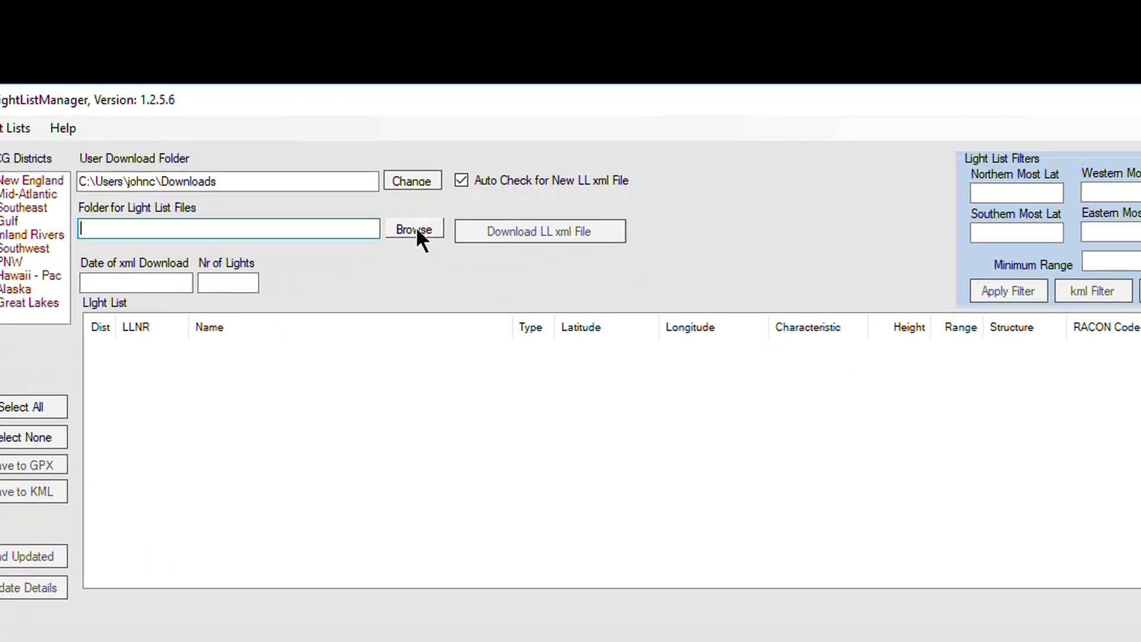
pyautogui.click(414, 230)
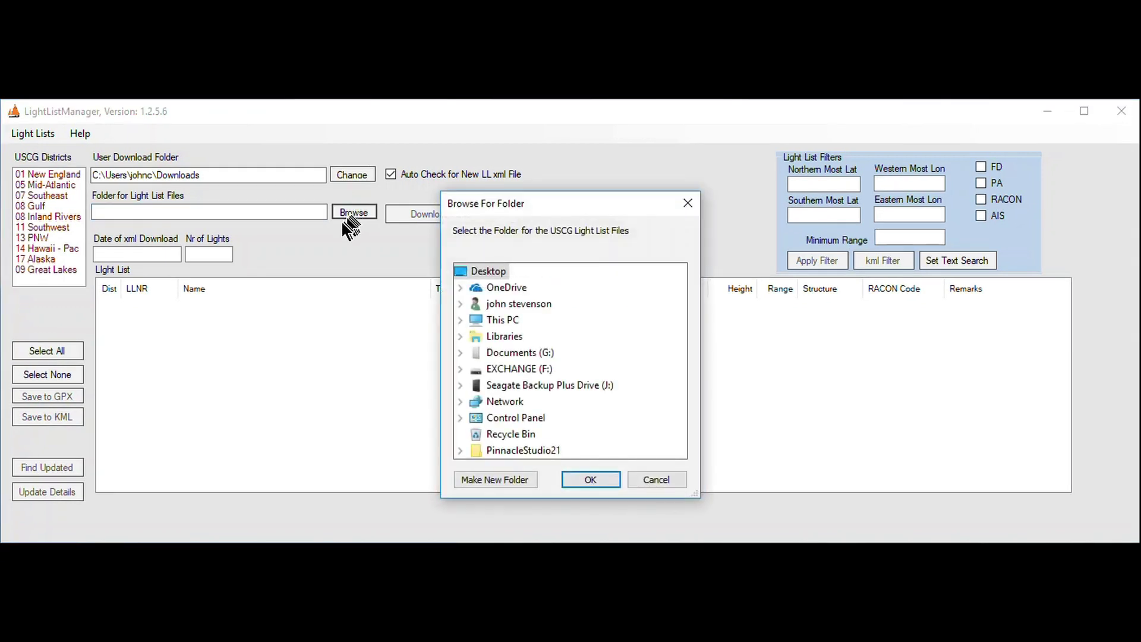
pyautogui.click(461, 353)
pyautogui.click(543, 274)
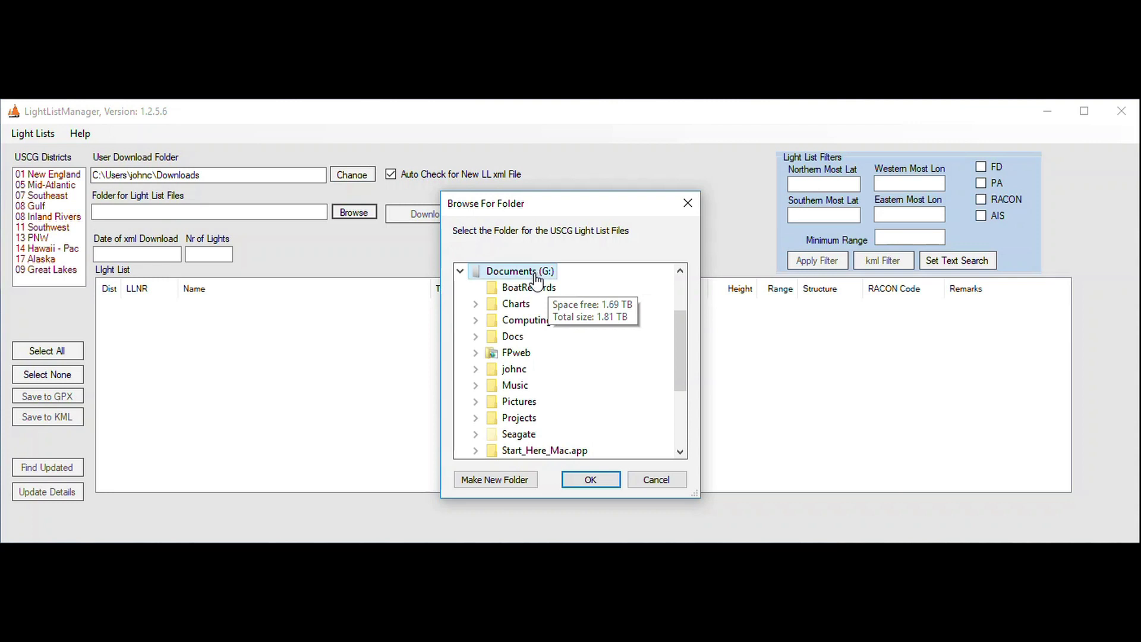
pyautogui.click(480, 483)
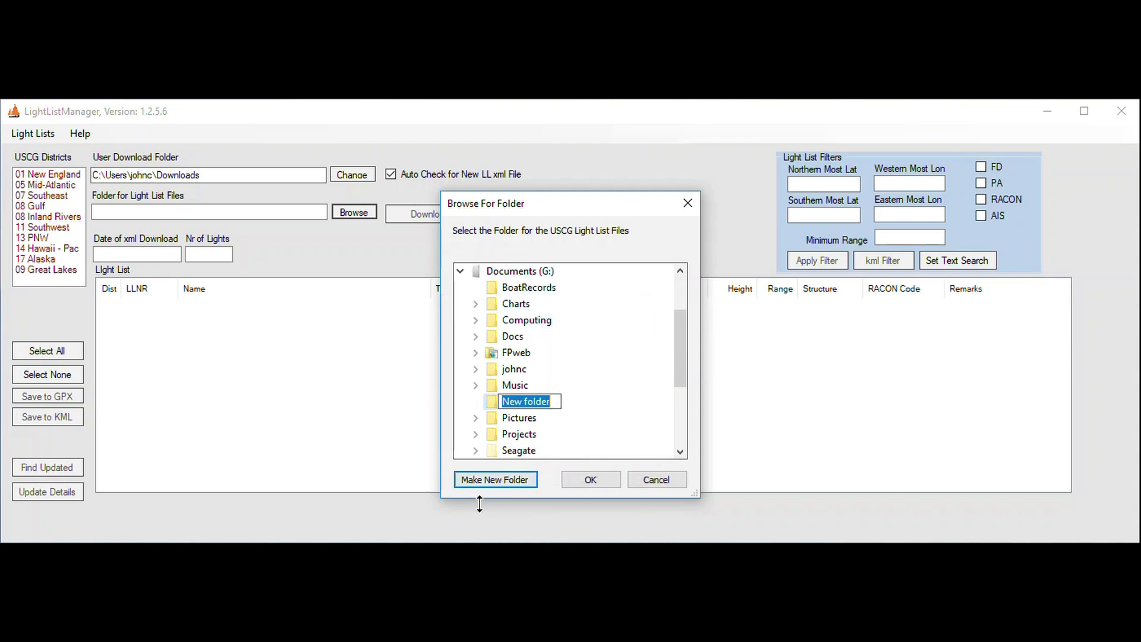
pyautogui.write('Li')
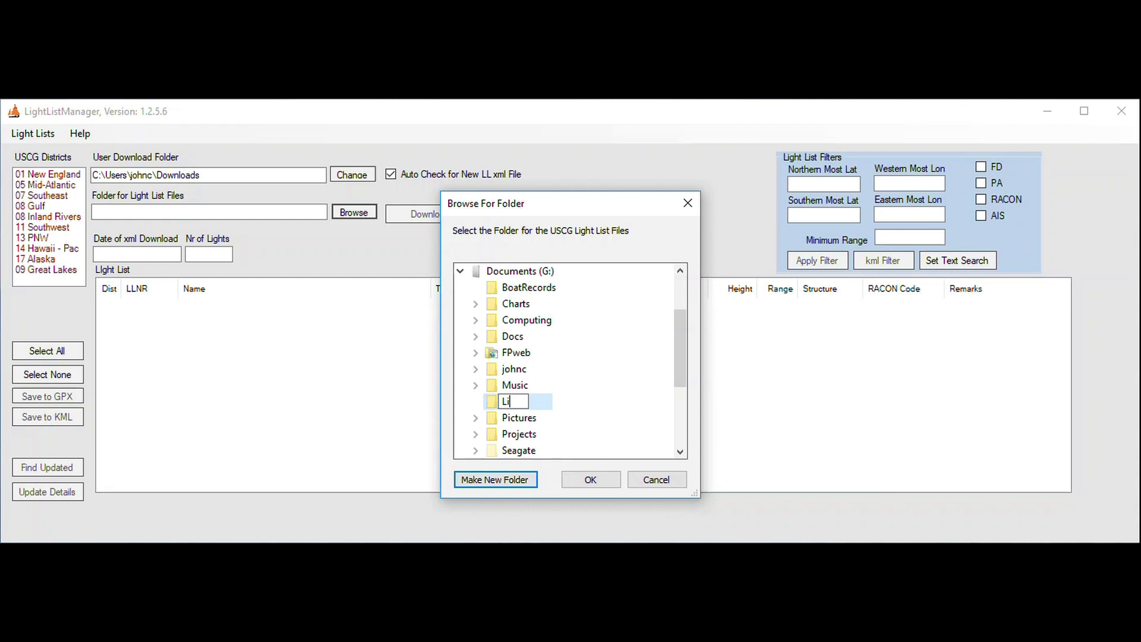
pyautogui.write('ghtList')
pyautogui.press('Return')
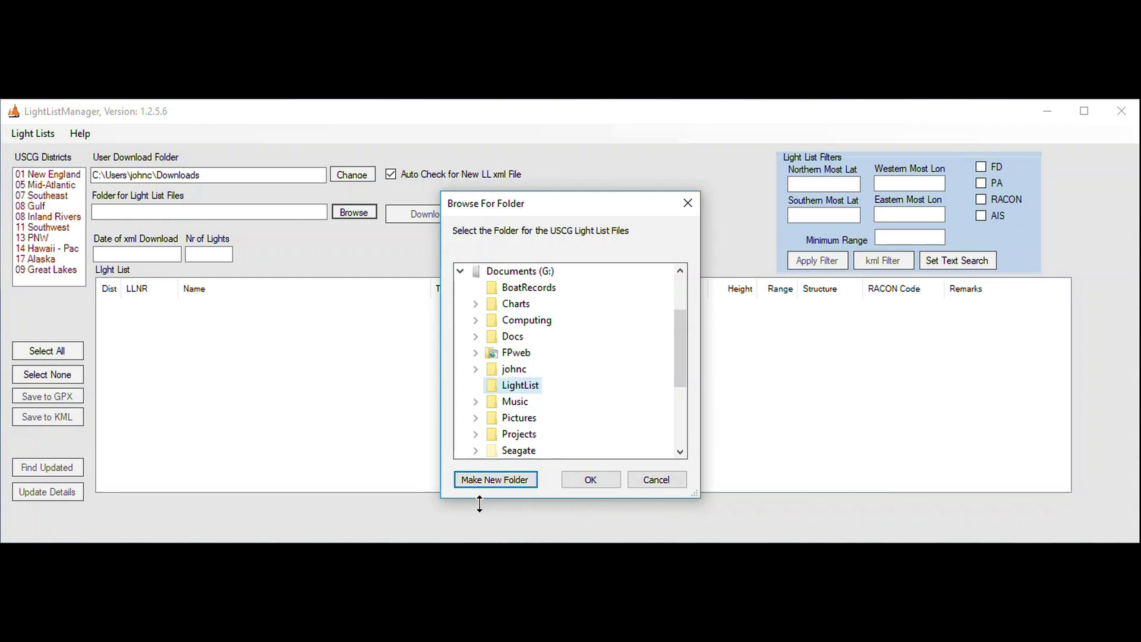
pyautogui.click(601, 481)
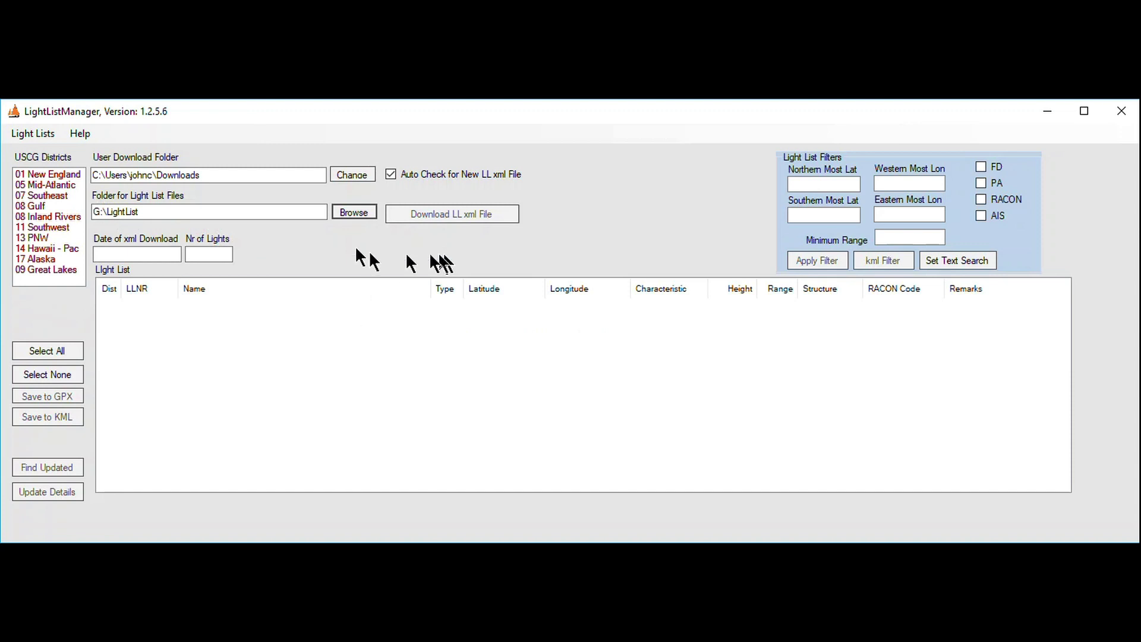
# Download the missing xml light list file for USCG district 14 Hawaii - Pac.
pyautogui.moveTo(35, 254)
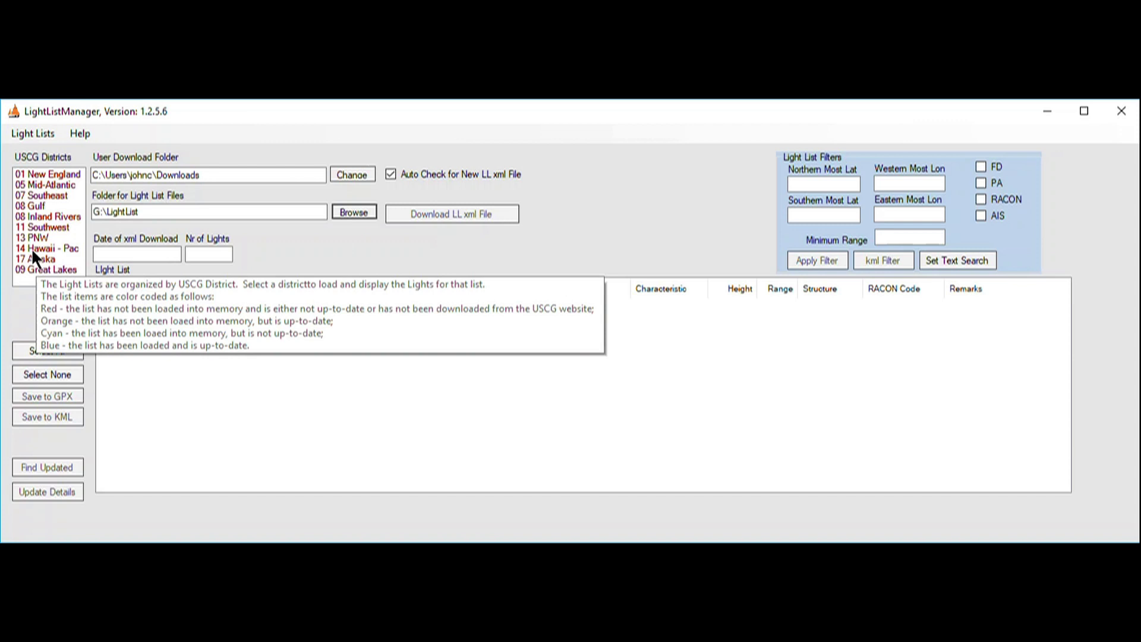
pyautogui.click(31, 247)
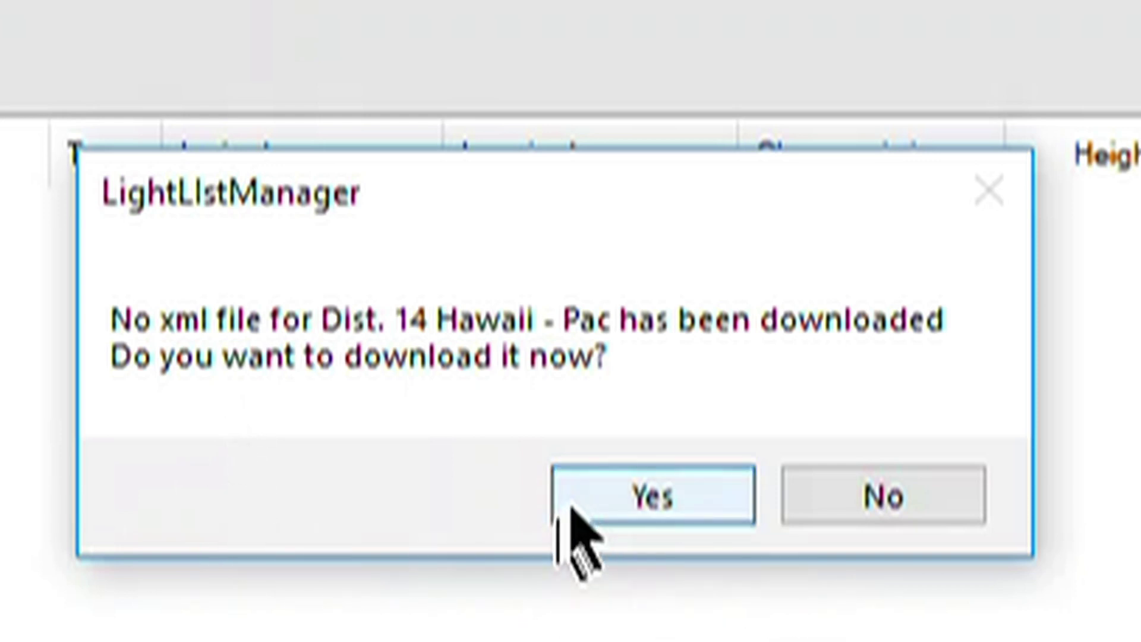
pyautogui.click(643, 502)
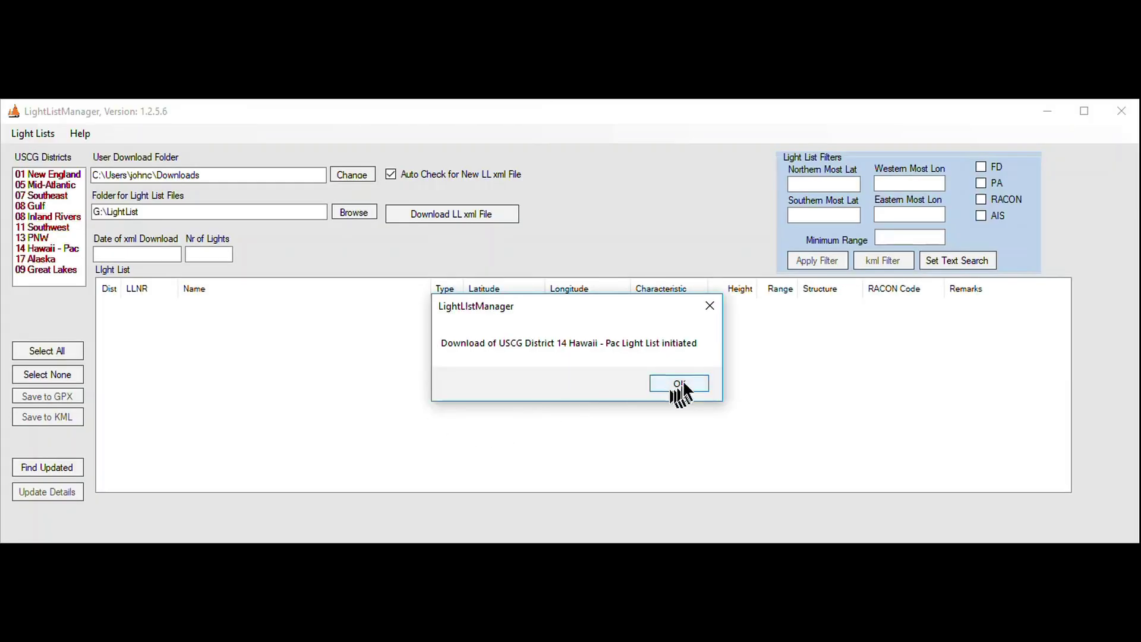
pyautogui.click(680, 384)
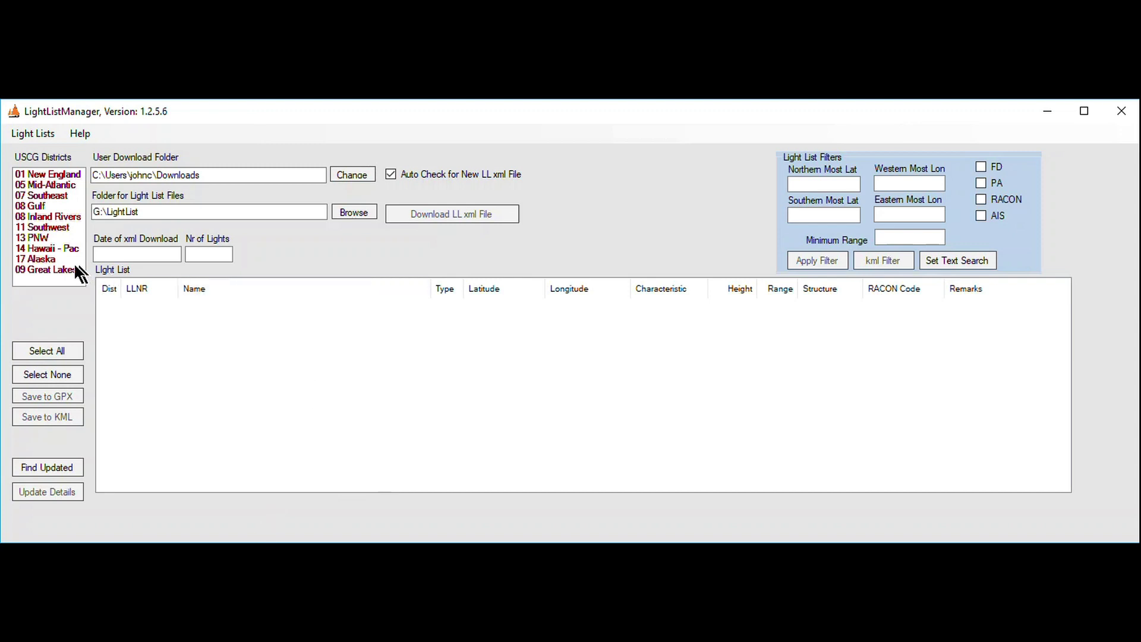
# Load the downloaded district 14 Hawaii - Pac light list into the display.
pyautogui.moveTo(39, 251)
pyautogui.click(39, 252)
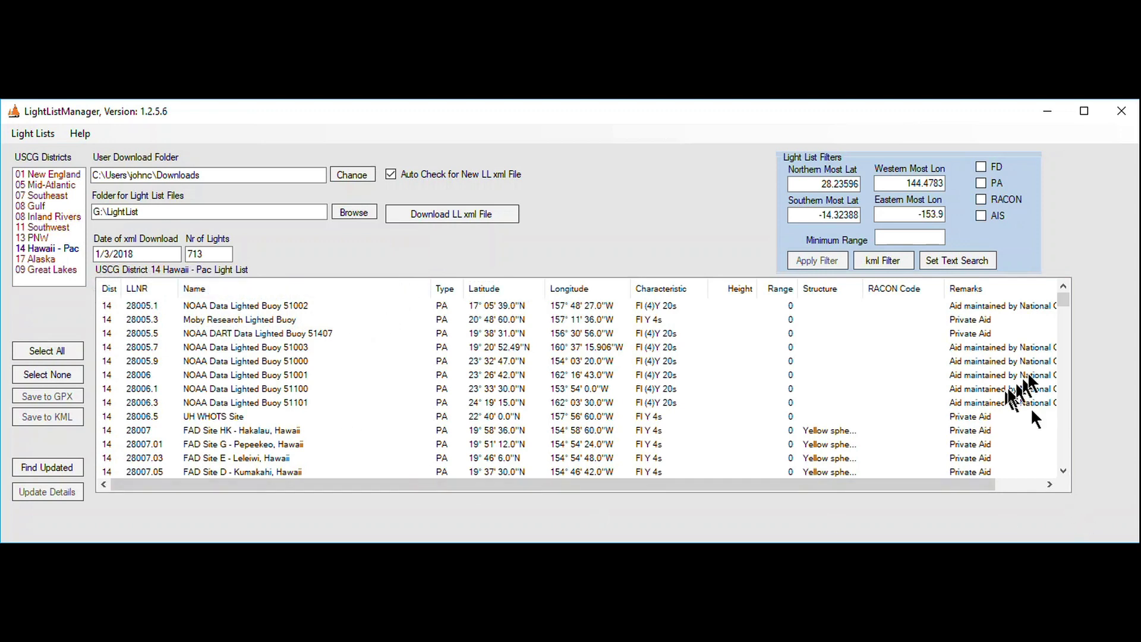
pyautogui.moveTo(1064, 297)
pyautogui.mouseDown()
pyautogui.moveTo(1065, 404)
pyautogui.moveTo(1049, 474)
pyautogui.moveTo(1065, 454)
pyautogui.moveTo(1081, 284)
pyautogui.mouseUp()
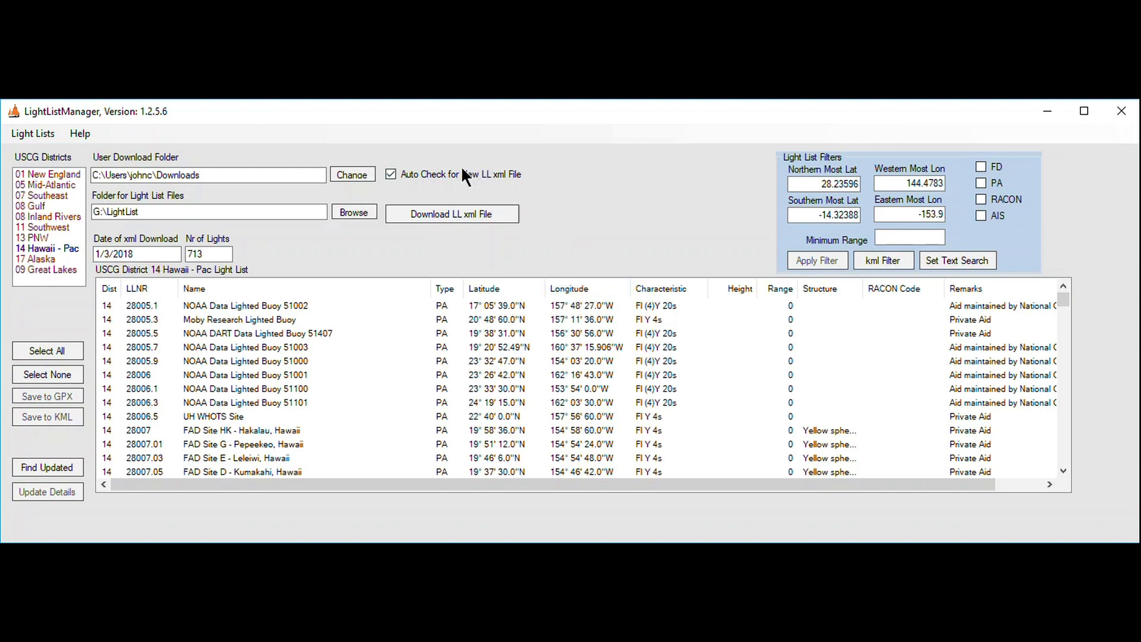
# Turn off automatic xml checking, check manually for a newer Hawaii - Pac file, and re-enable automatic checking.
pyautogui.click(390, 174)
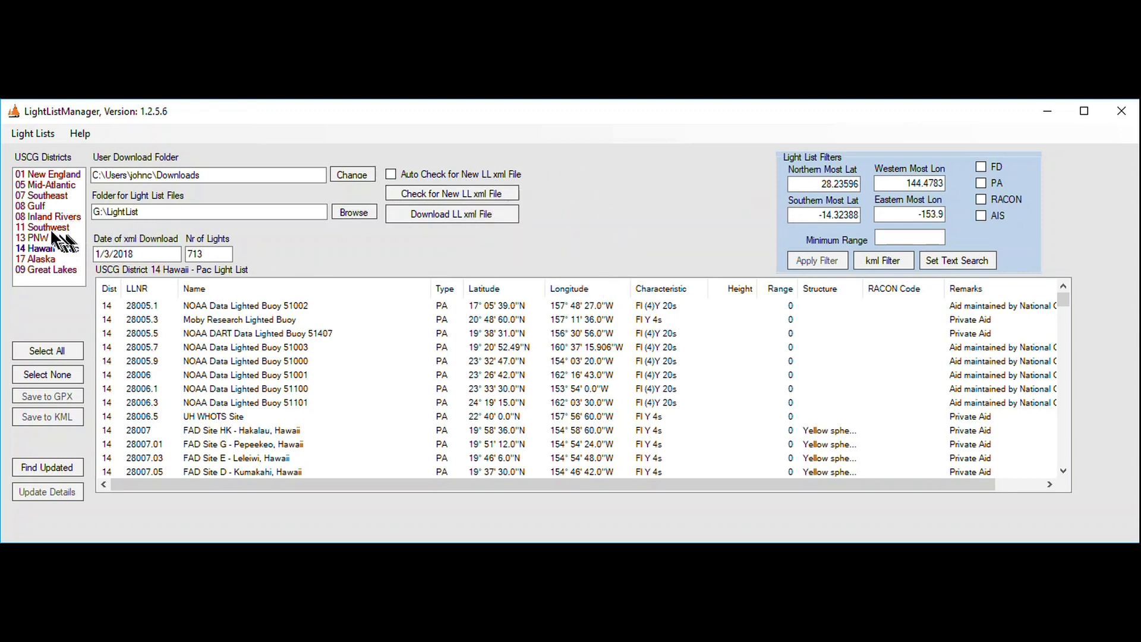
pyautogui.moveTo(50, 228)
pyautogui.click(491, 191)
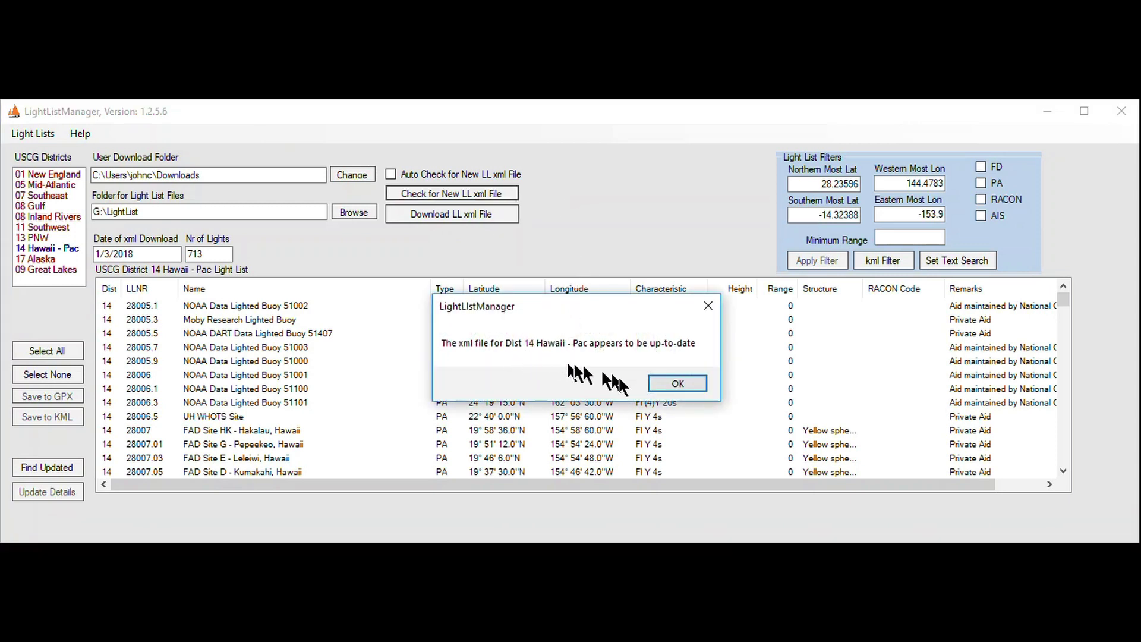
pyautogui.click(690, 385)
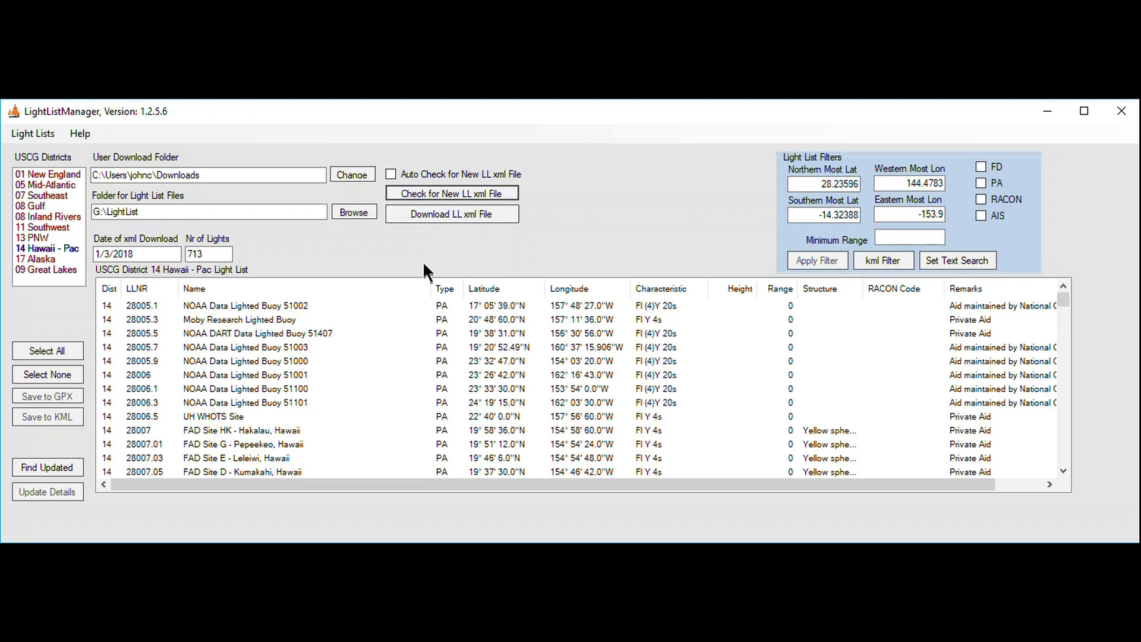
pyautogui.click(390, 174)
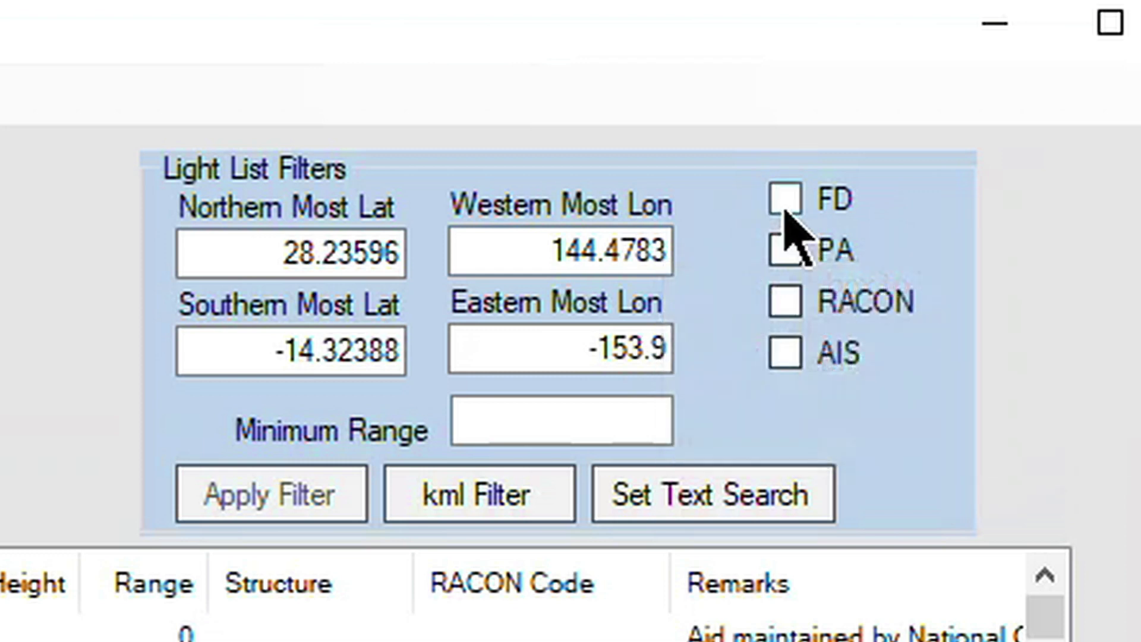
pyautogui.click(784, 205)
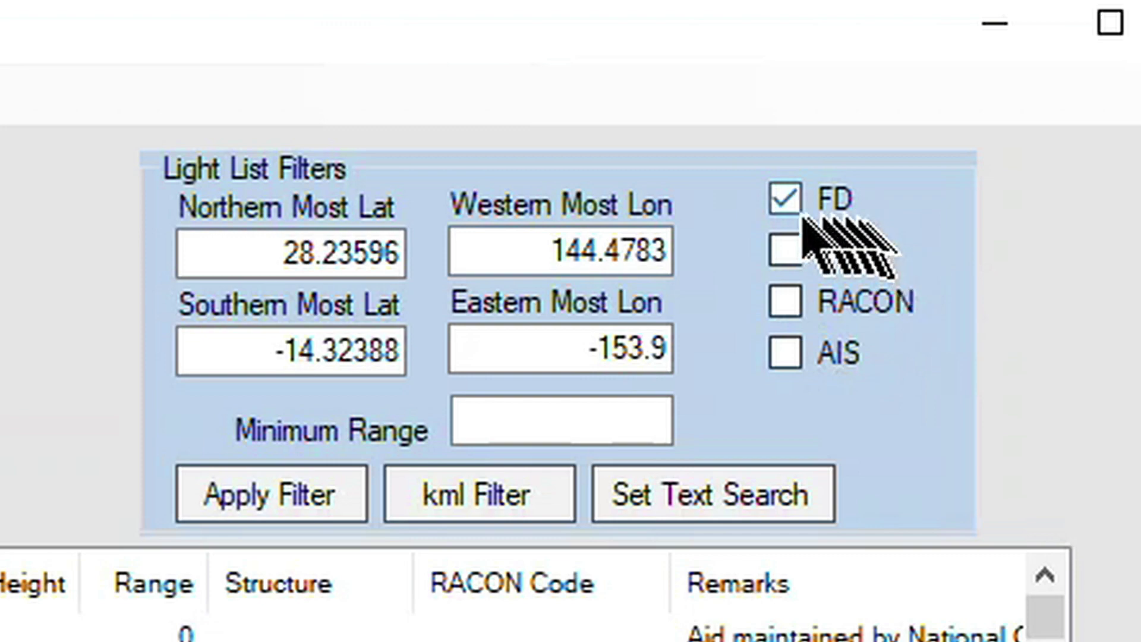
pyautogui.click(785, 199)
pyautogui.click(785, 352)
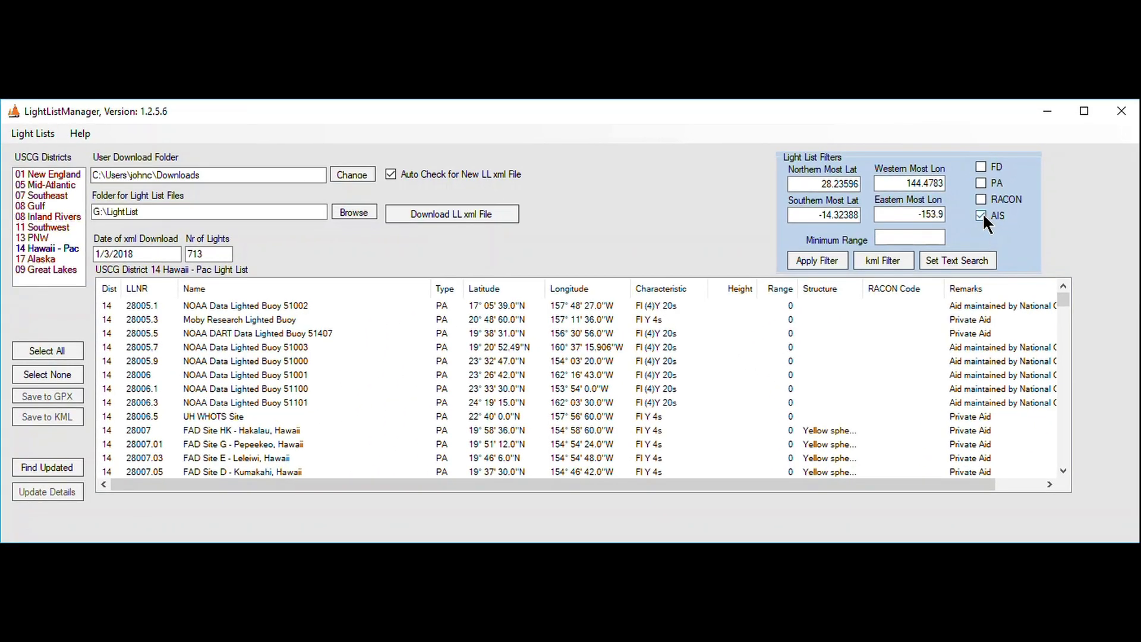
pyautogui.click(982, 216)
pyautogui.click(963, 259)
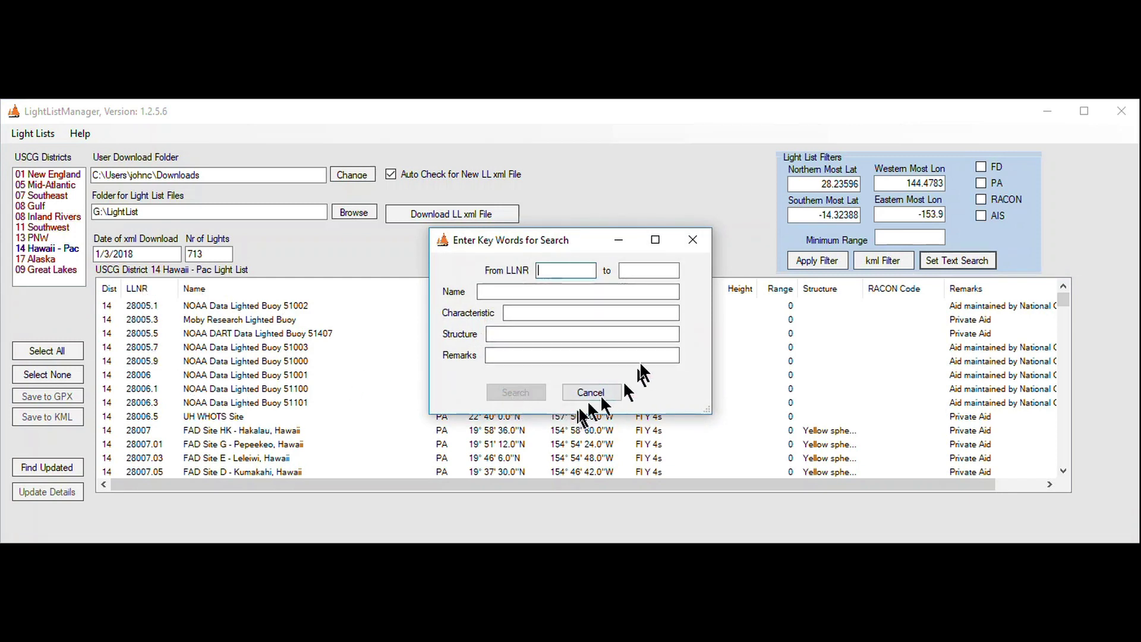
pyautogui.click(688, 248)
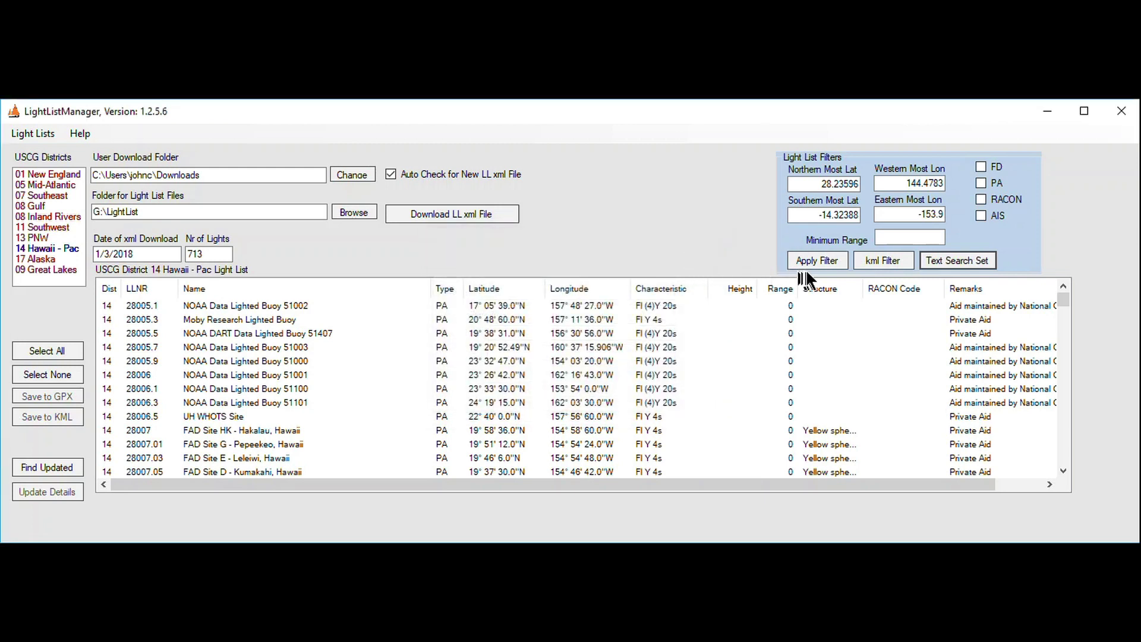
# Set the area limits from the Google Earth file Oahu.kml and apply the filter to the light list.
pyautogui.click(880, 259)
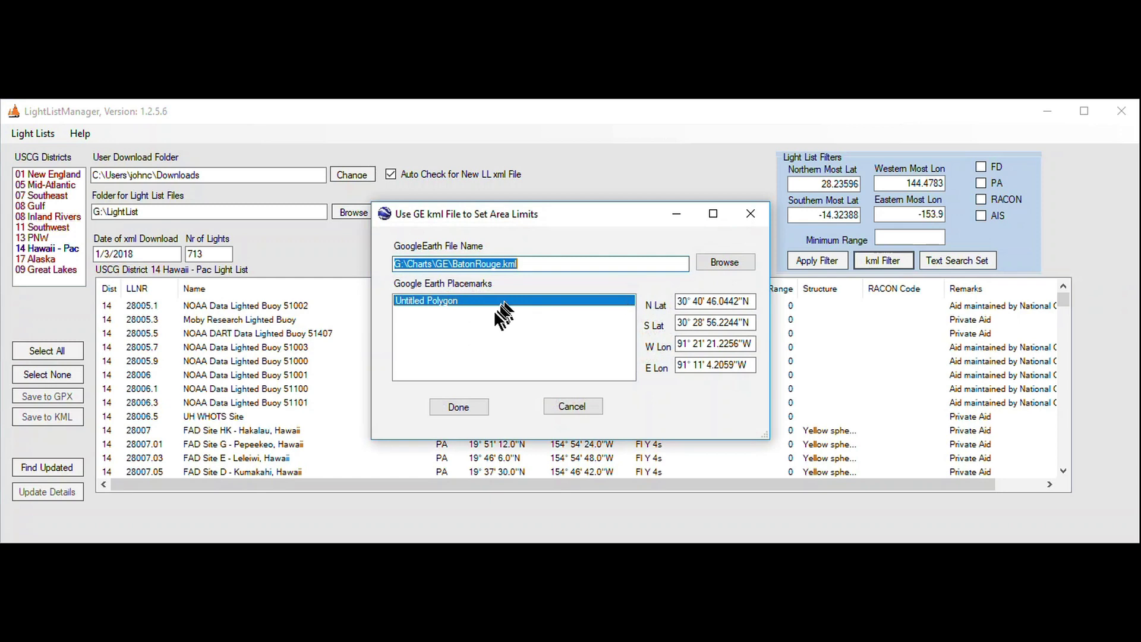
pyautogui.click(731, 260)
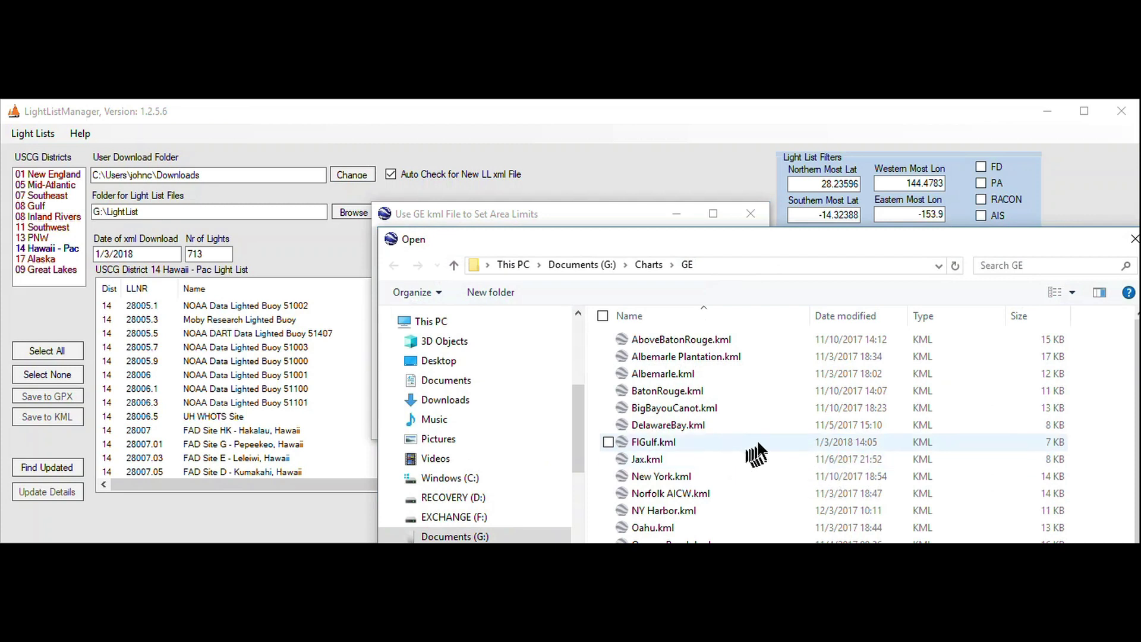
pyautogui.click(651, 528)
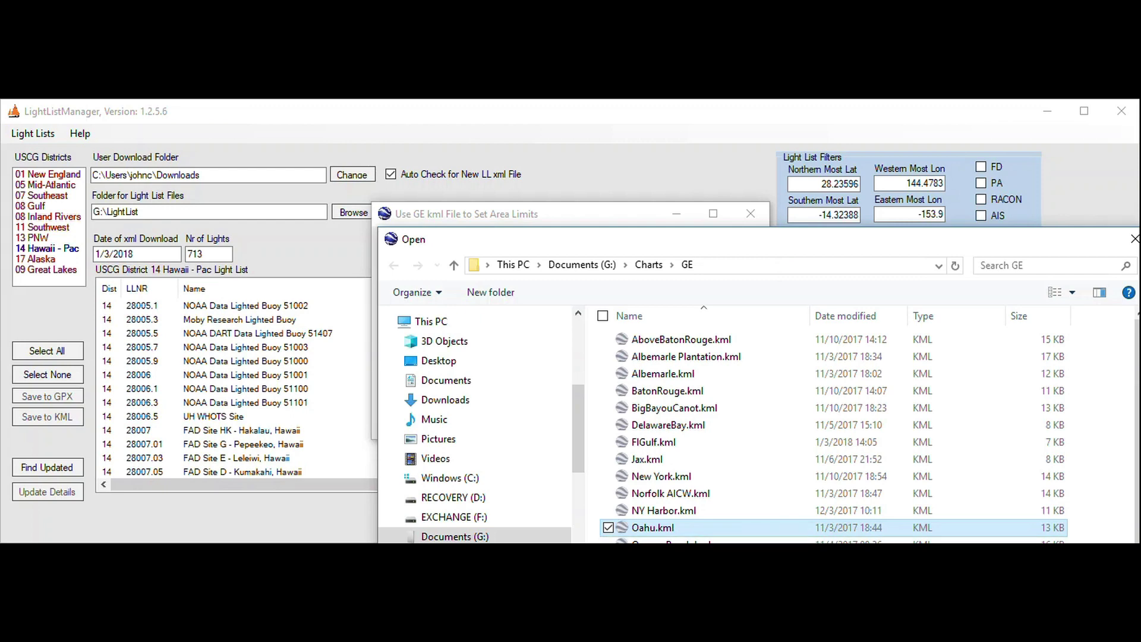
pyautogui.press('Return')
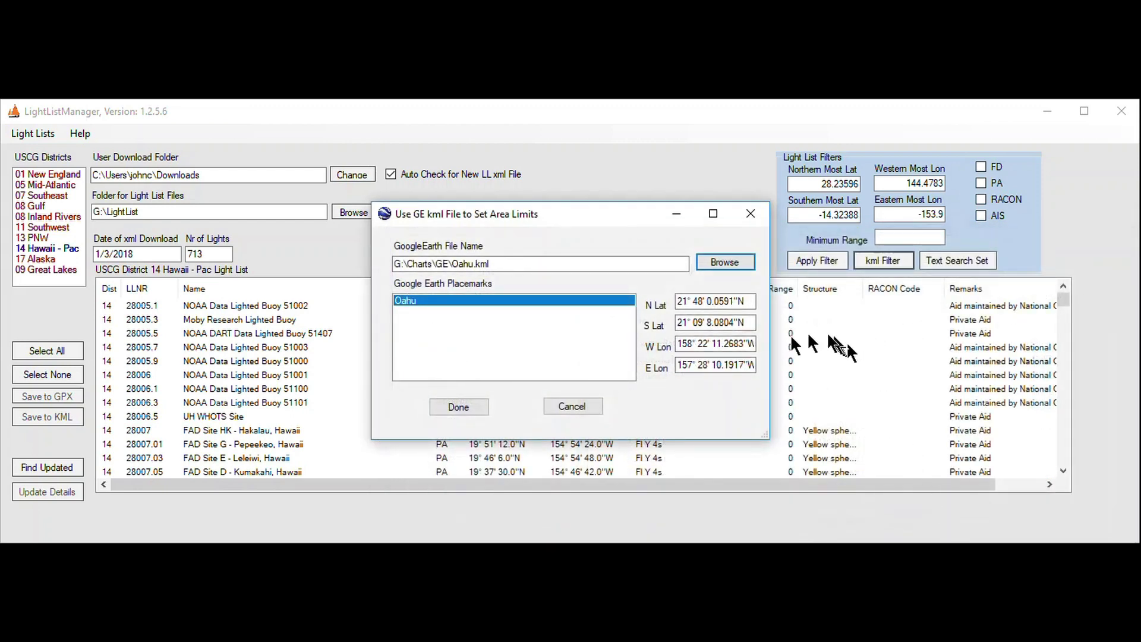
pyautogui.click(459, 406)
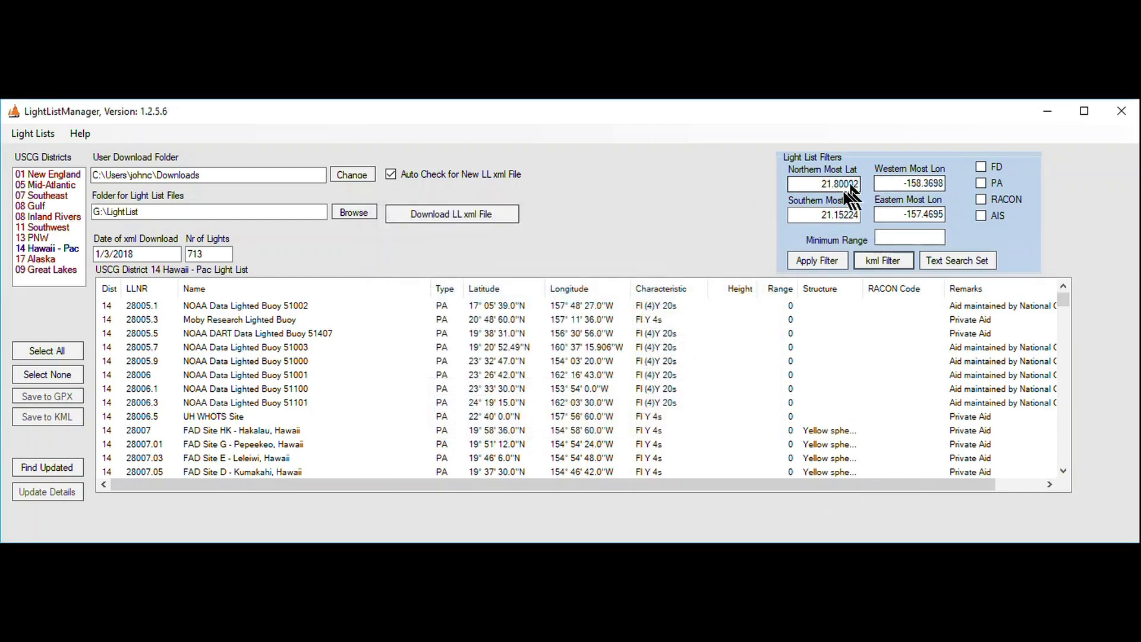
pyautogui.click(814, 262)
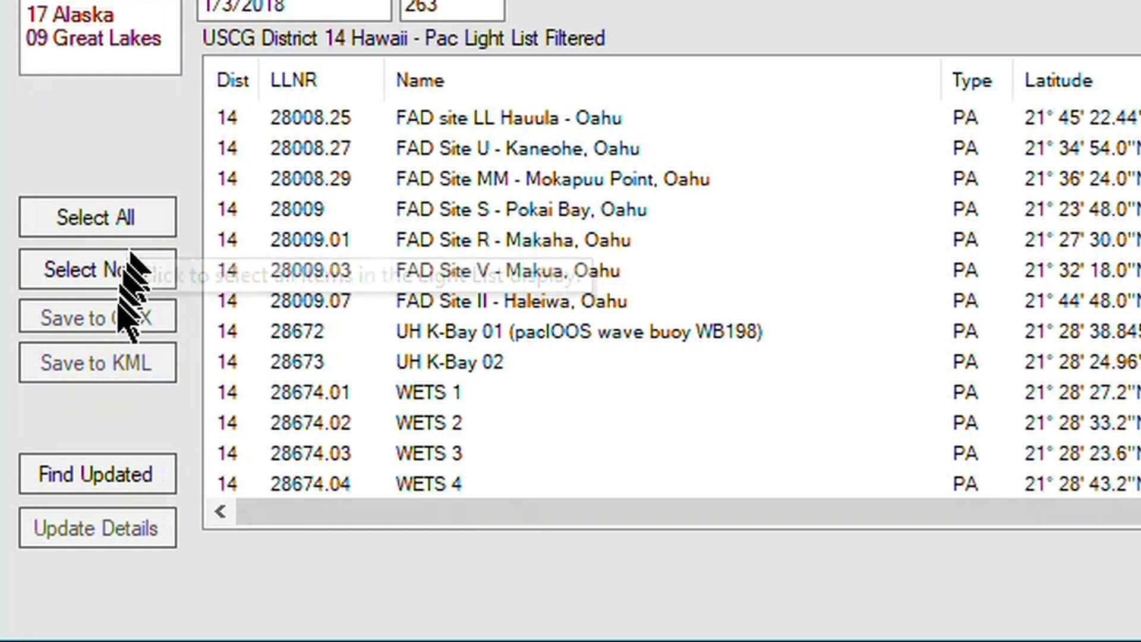
# Try selecting the four FAD sites from Pokai Bay to Haleiwa, extend the selection to all lights, and clear it.
pyautogui.click(417, 181)
pyautogui.click(307, 297)
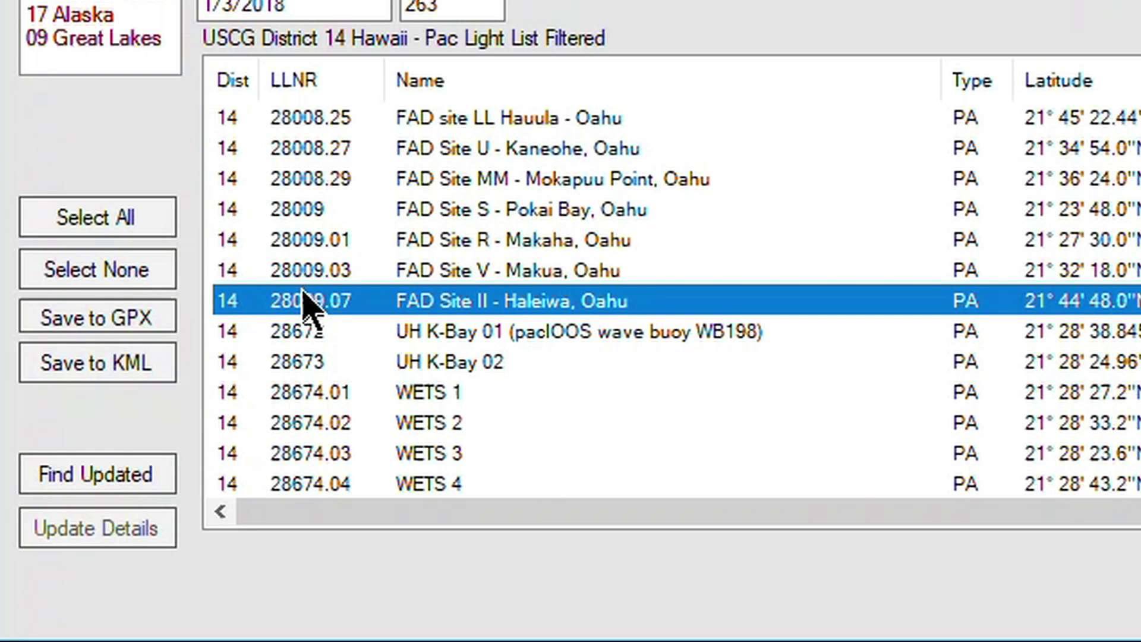
pyautogui.keyDown('ctrl'); pyautogui.click(348, 212); pyautogui.keyUp('ctrl')
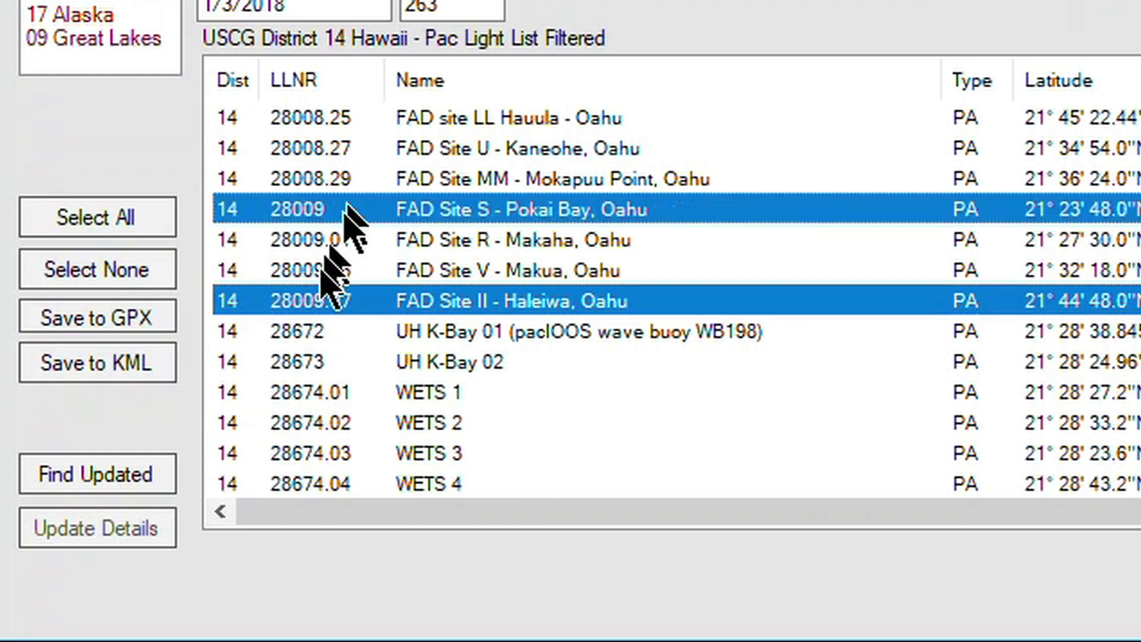
pyautogui.keyDown('ctrl'); pyautogui.click(323, 245); pyautogui.keyUp('ctrl')
pyautogui.keyDown('ctrl'); pyautogui.click(324, 271); pyautogui.keyUp('ctrl')
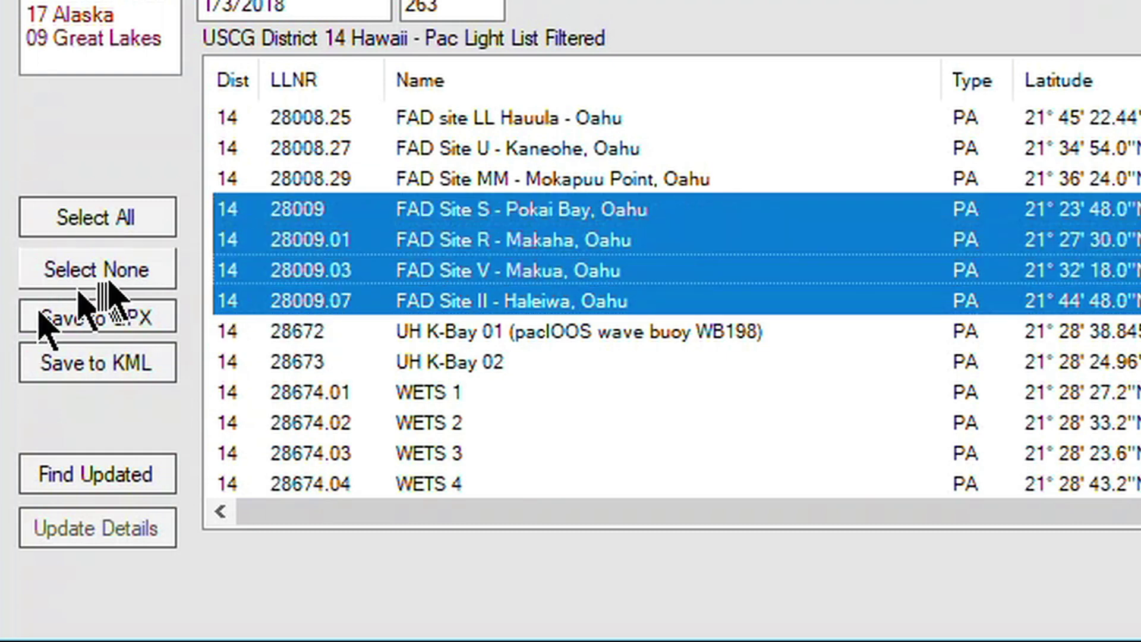
pyautogui.click(131, 228)
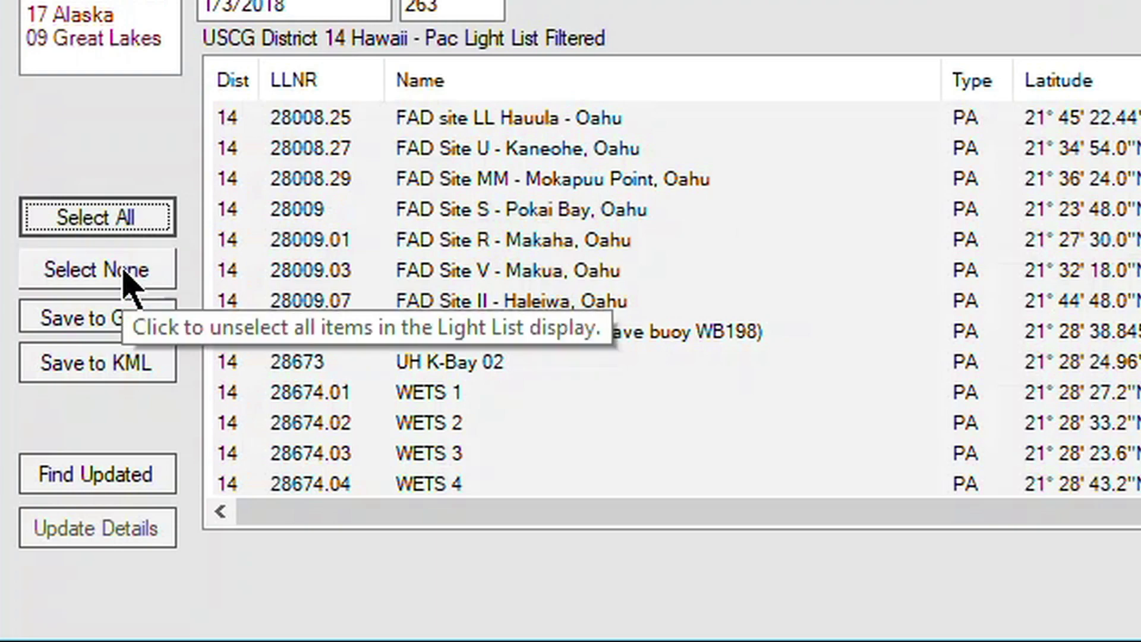
pyautogui.click(119, 274)
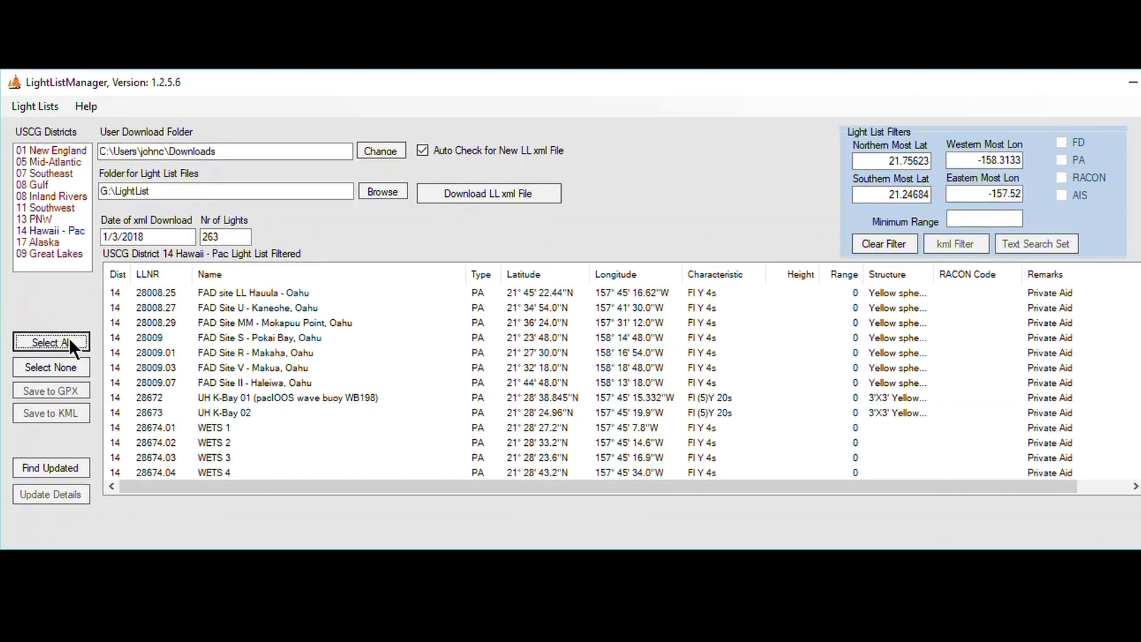
# Select all filtered Oahu lights and save them to both GPX and KML files.
pyautogui.click(90, 236)
pyautogui.click(61, 397)
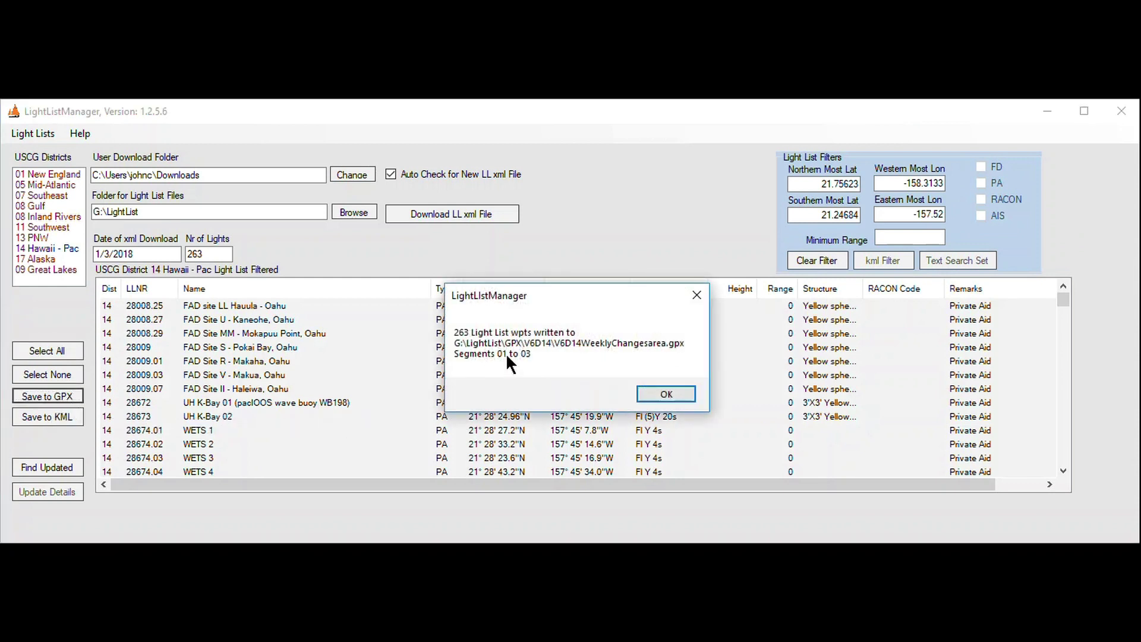
pyautogui.click(666, 393)
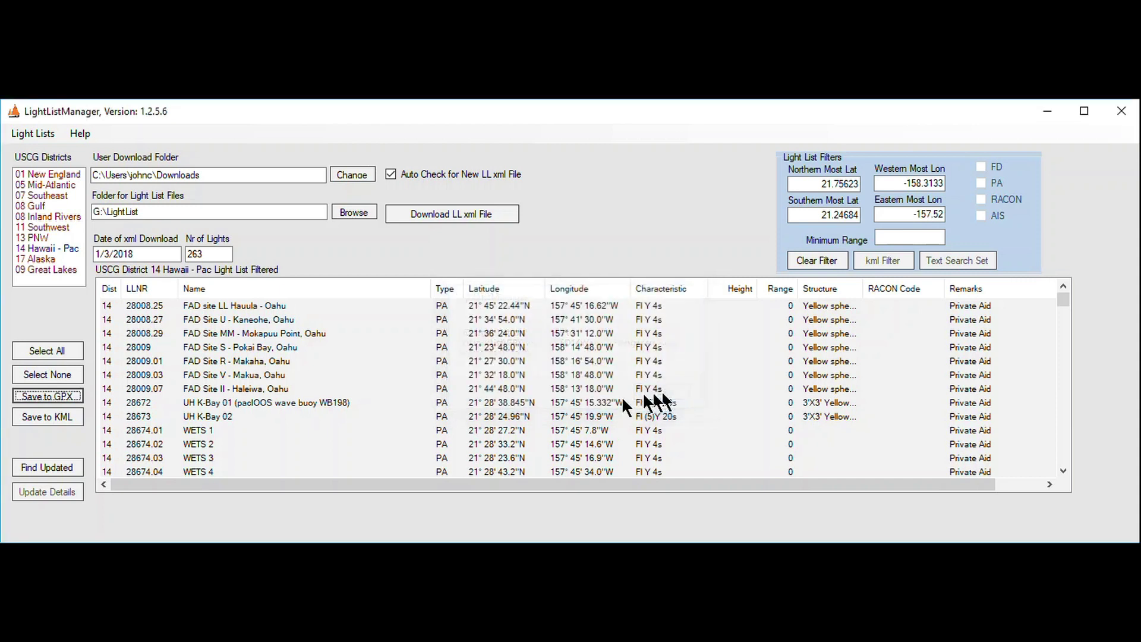
pyautogui.click(41, 416)
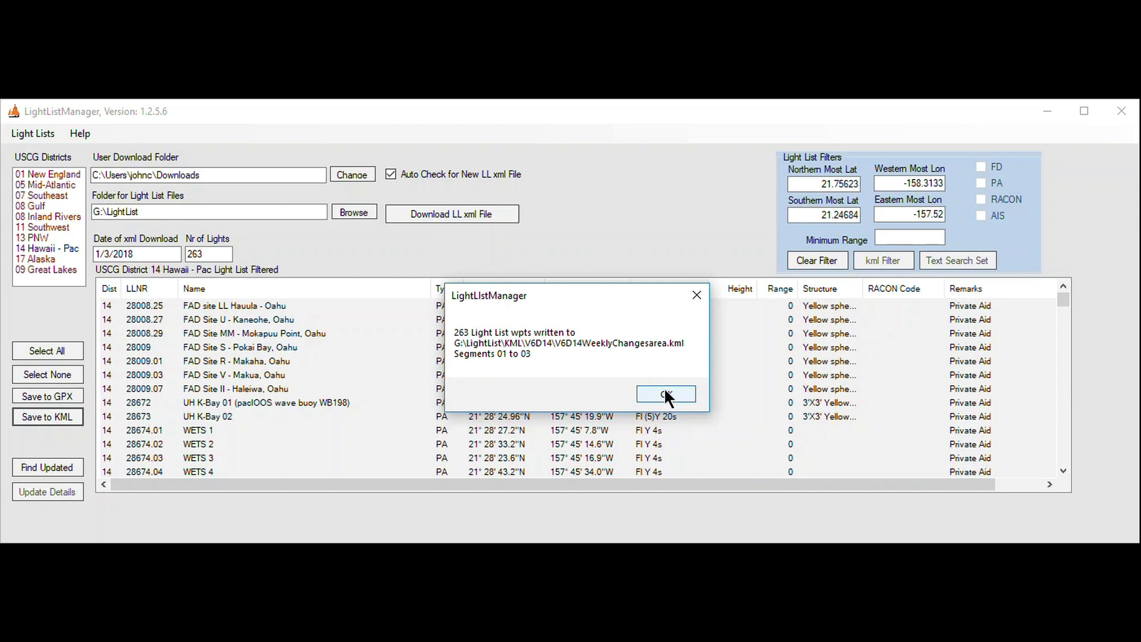
# Finish the KML export and look for updated lights in the filtered Hawaii - Pac list.
pyautogui.click(665, 395)
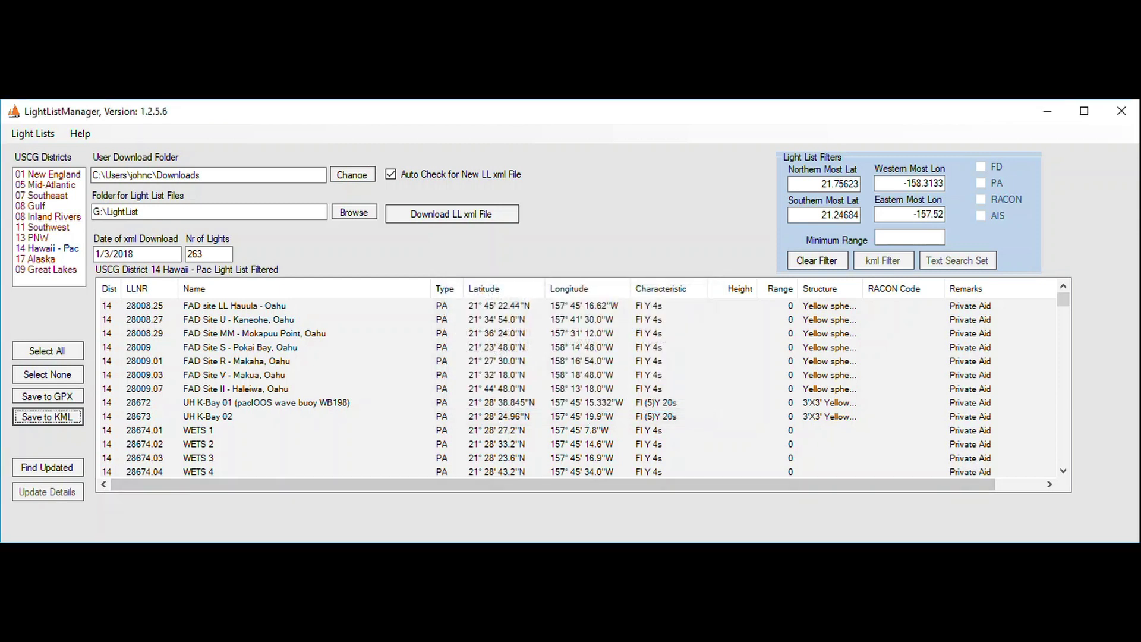
pyautogui.click(58, 467)
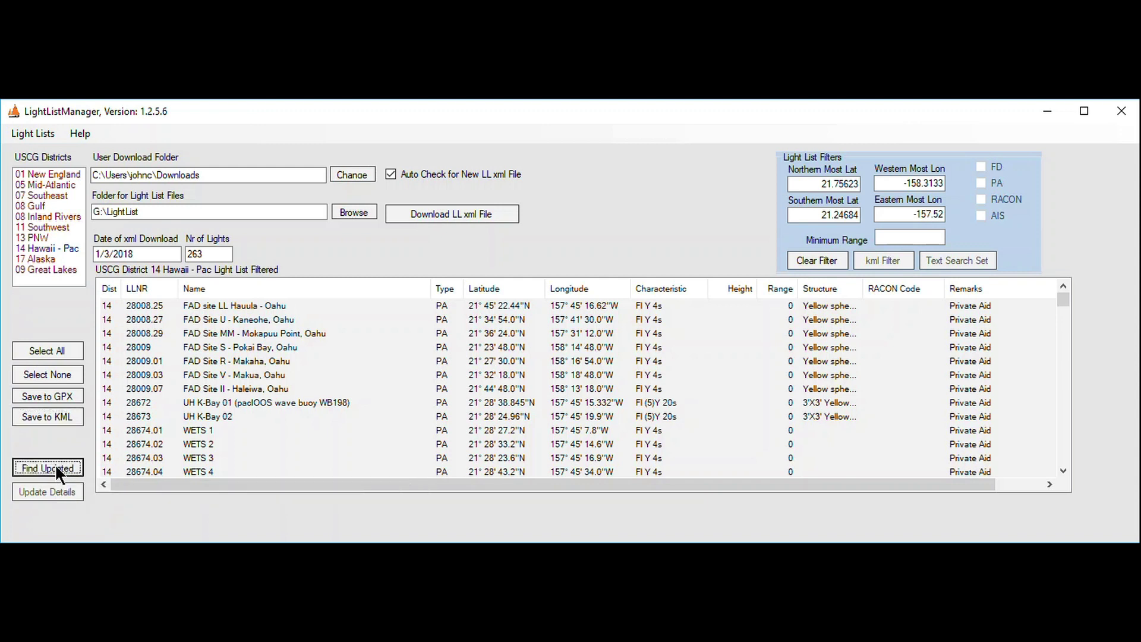
pyautogui.click(624, 381)
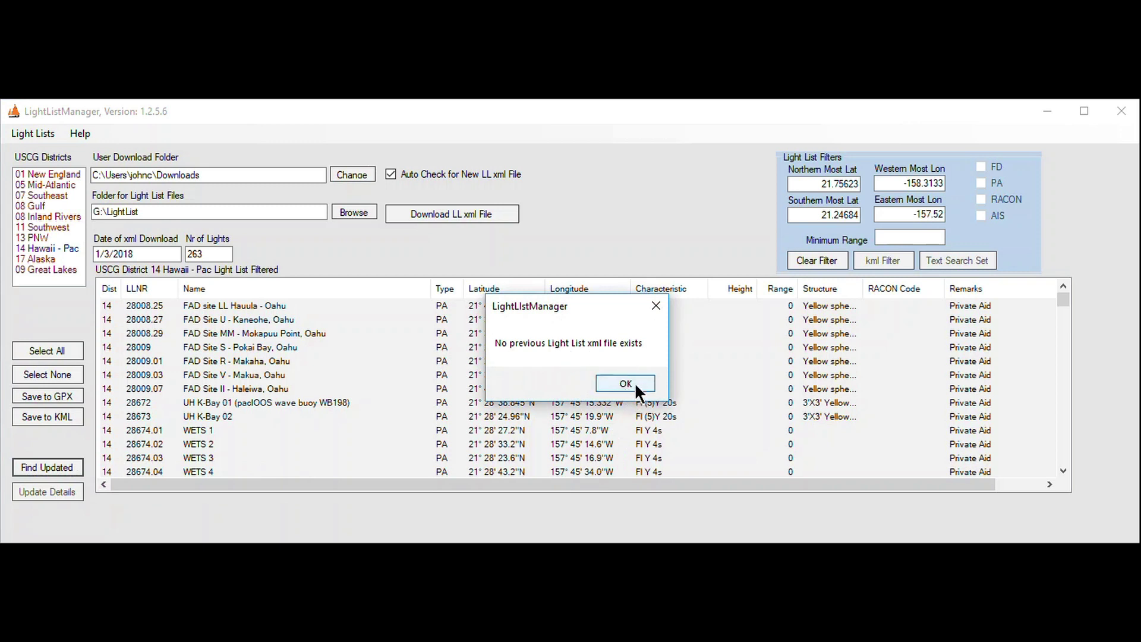
pyautogui.click(629, 384)
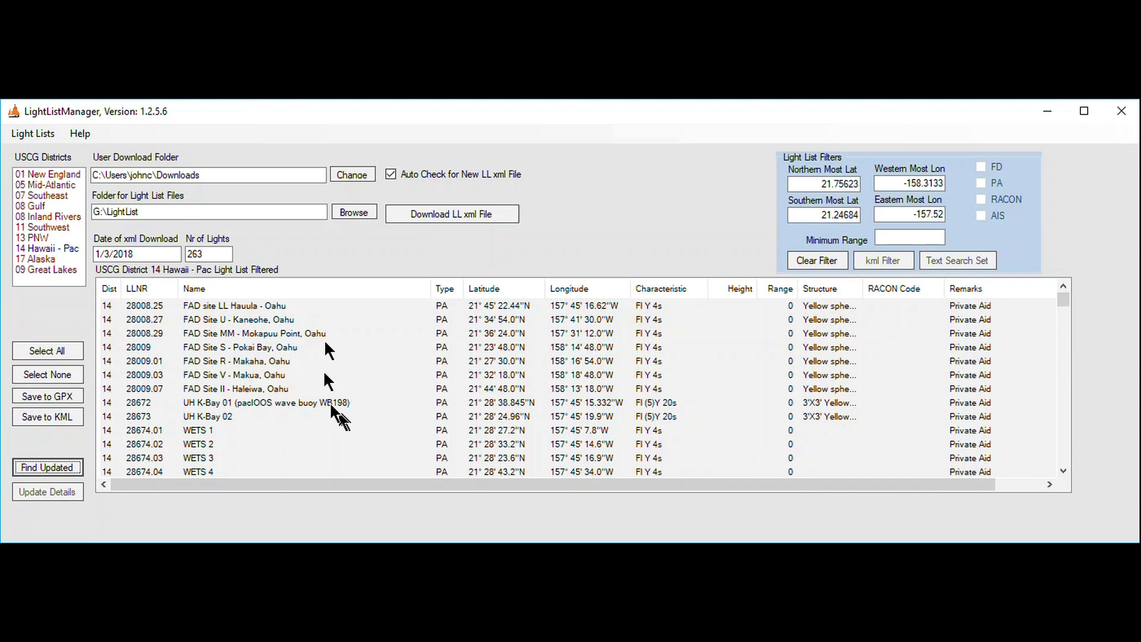
# Change the folder for light list files to F:\Navigation\LightList.
pyautogui.click(350, 213)
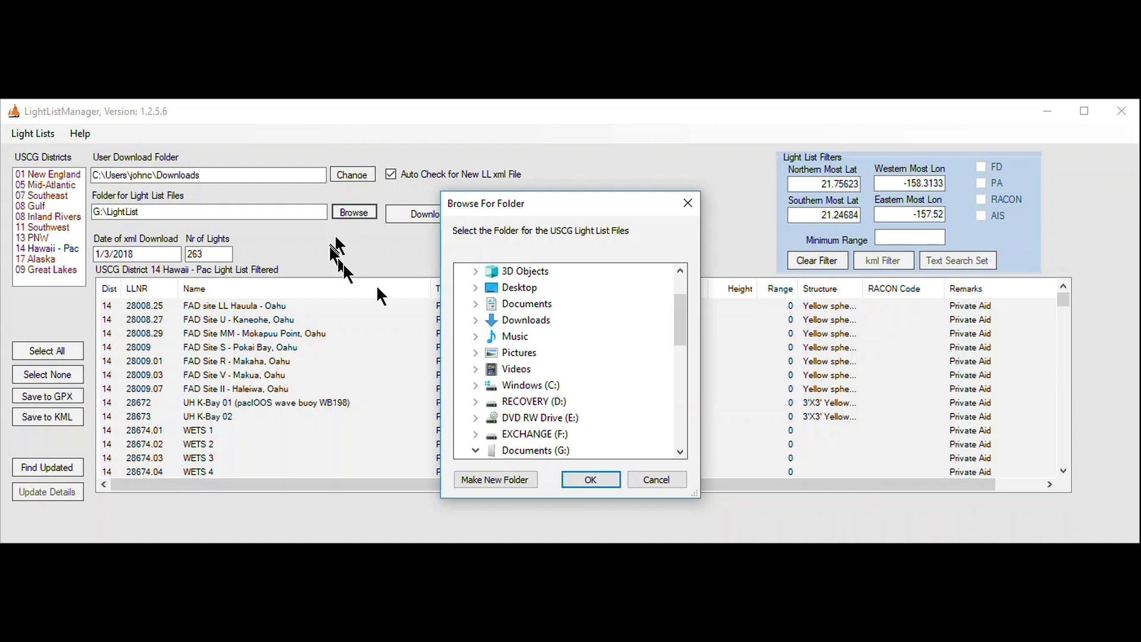
pyautogui.click(474, 433)
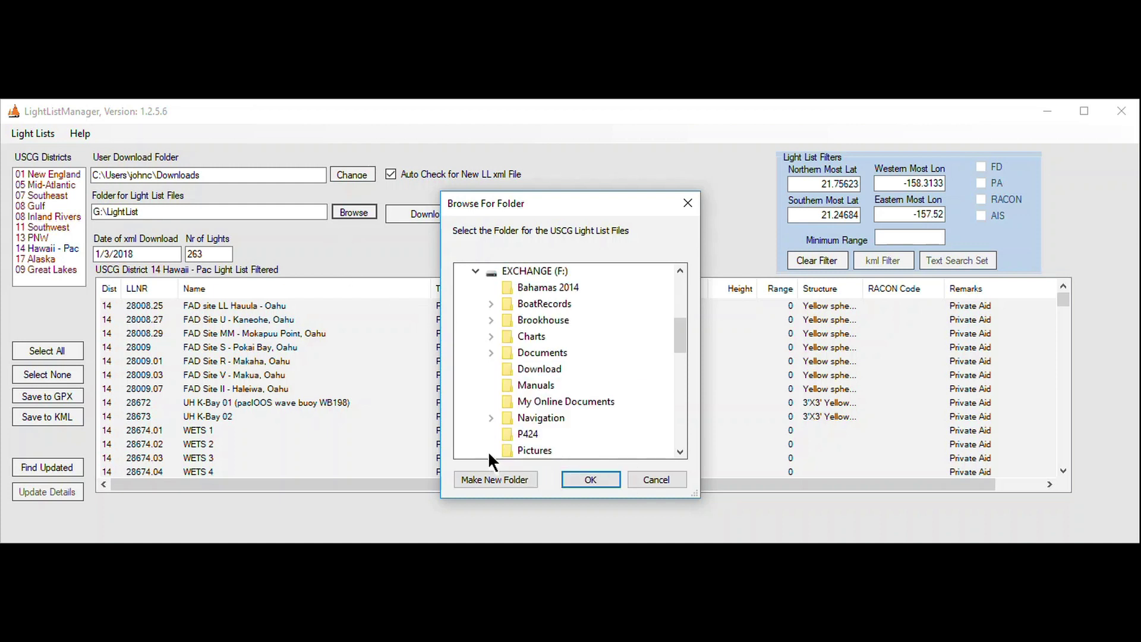
pyautogui.click(491, 418)
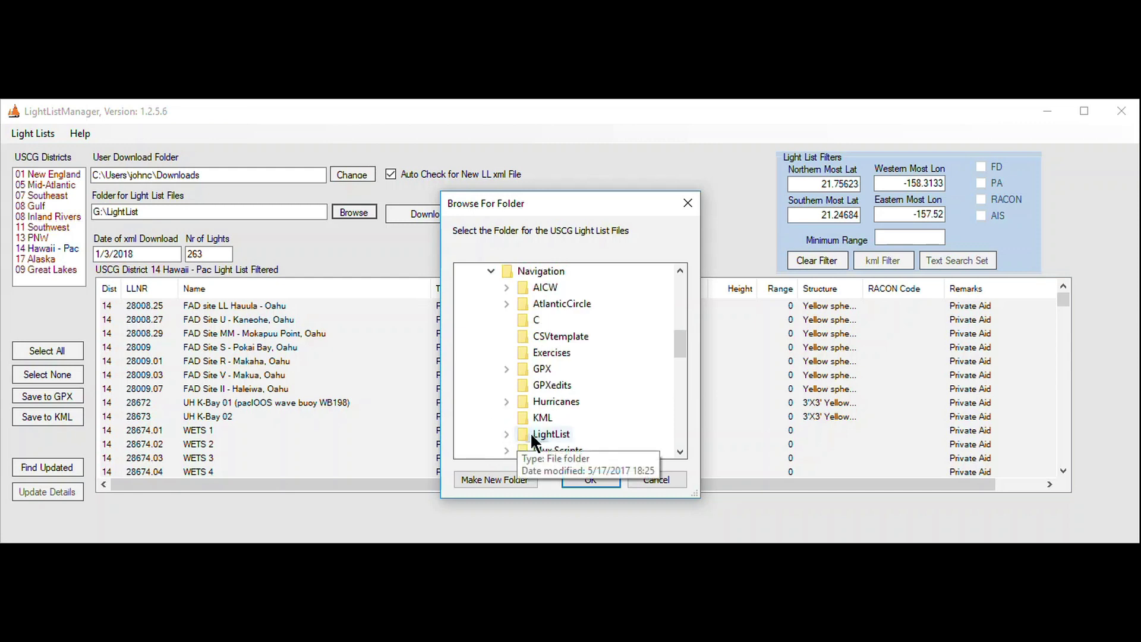
pyautogui.click(530, 433)
pyautogui.click(589, 479)
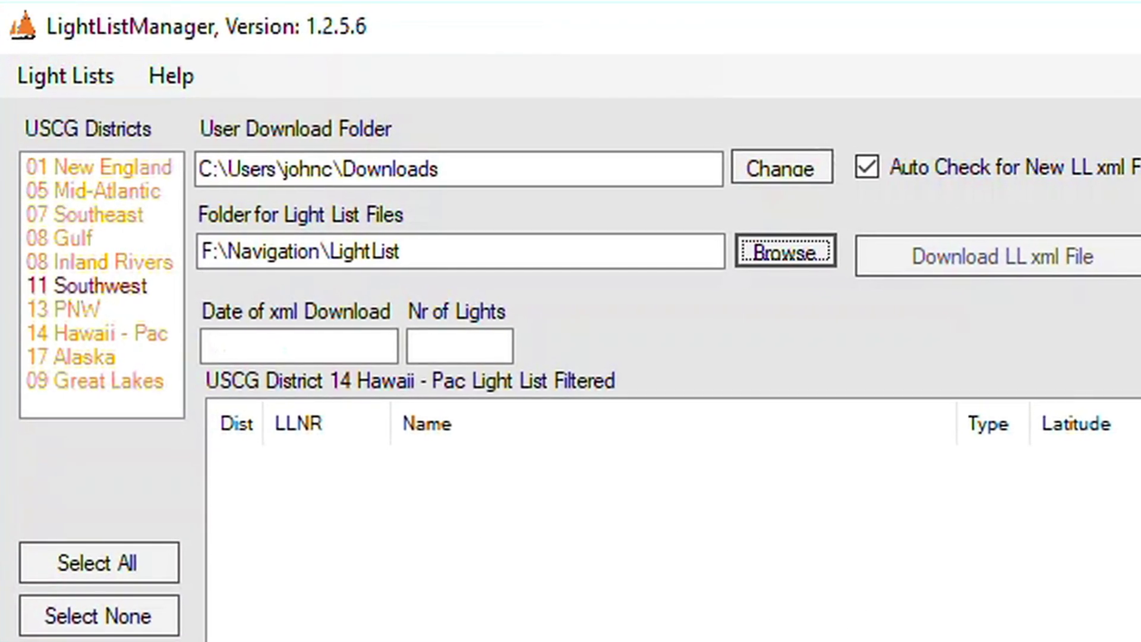
# Load the 14 Hawaii - Pac light list and find lights updated since the December 28, 2017 xml file.
pyautogui.moveTo(119, 185)
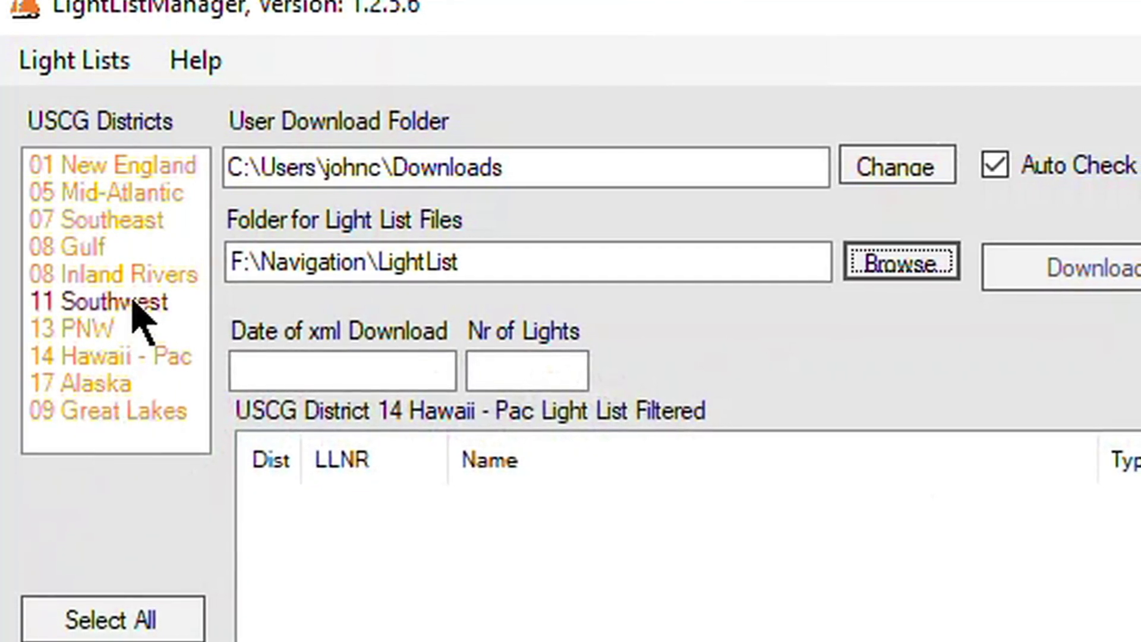
pyautogui.moveTo(118, 304)
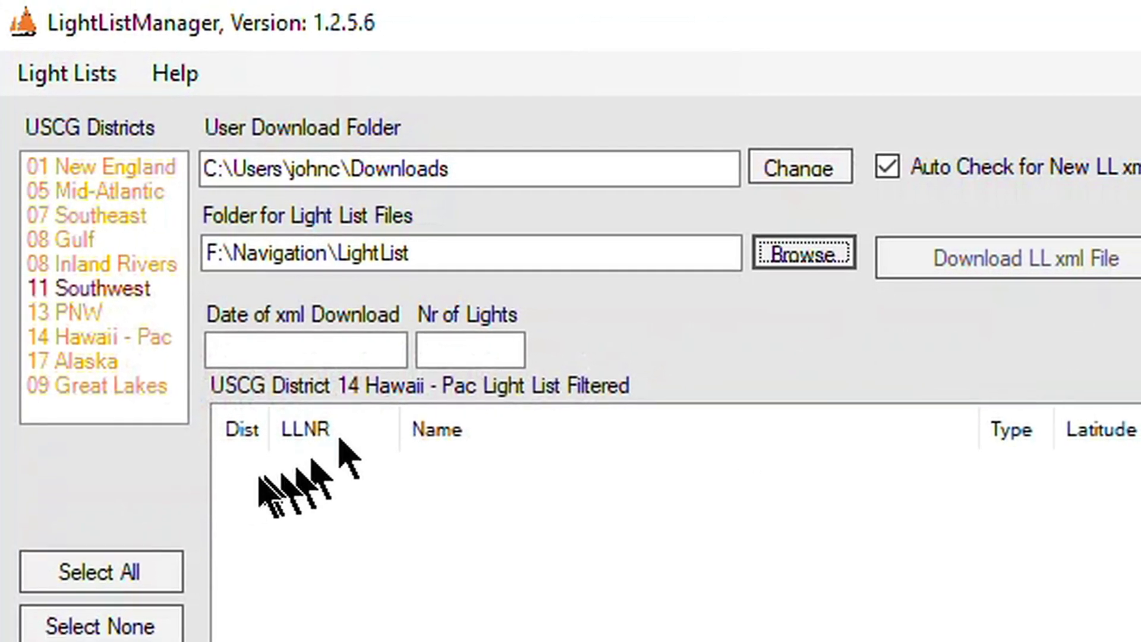
pyautogui.moveTo(80, 421)
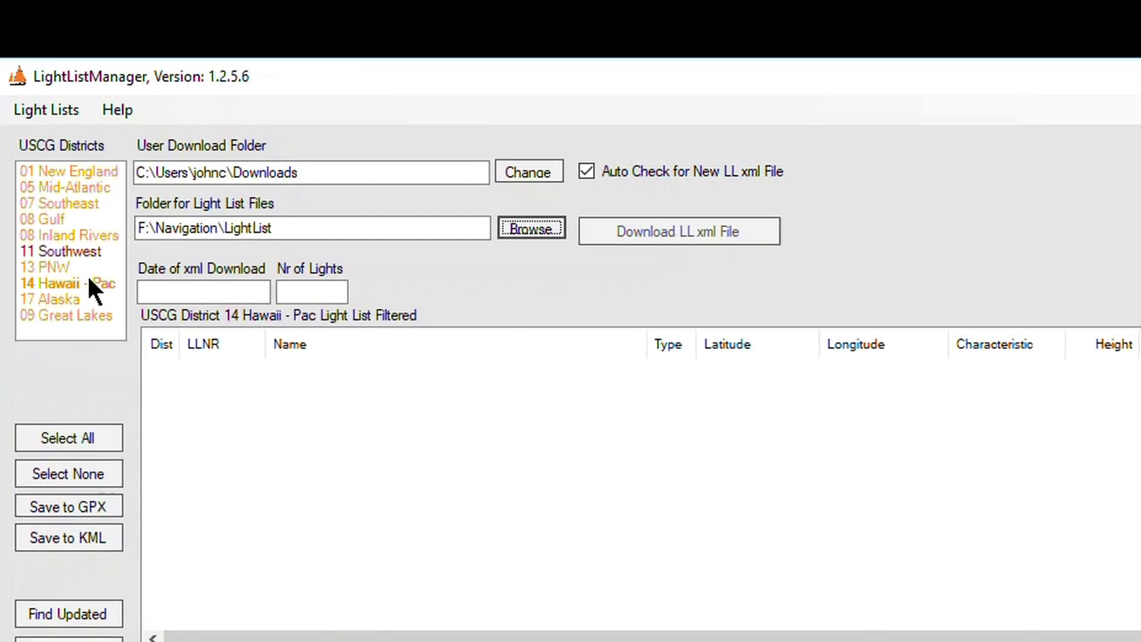
pyautogui.click(89, 281)
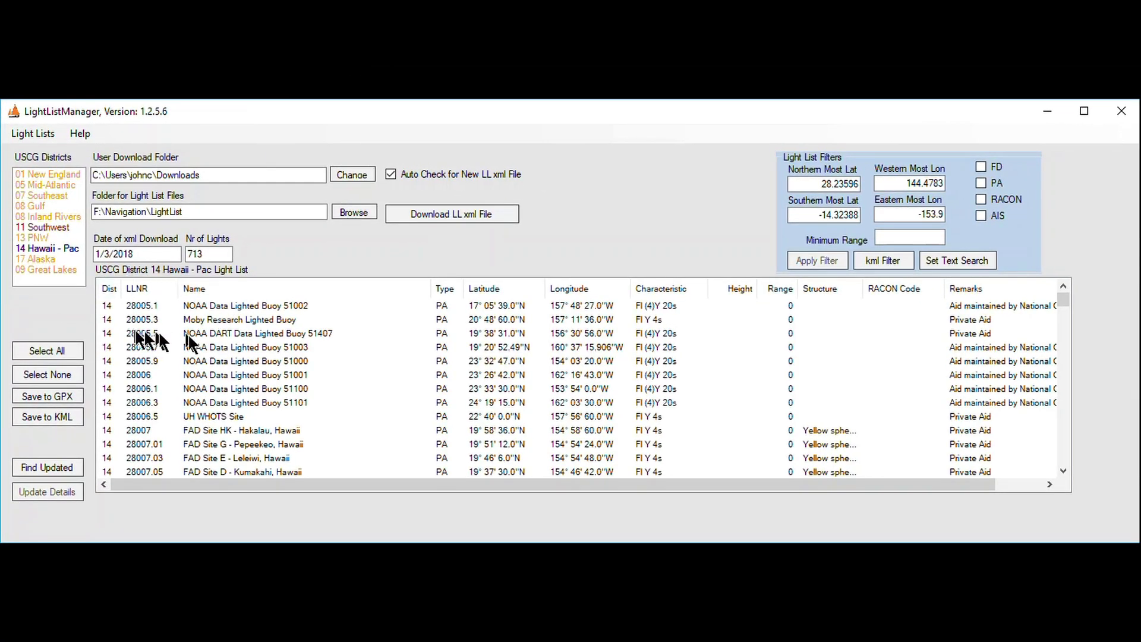
pyautogui.click(45, 465)
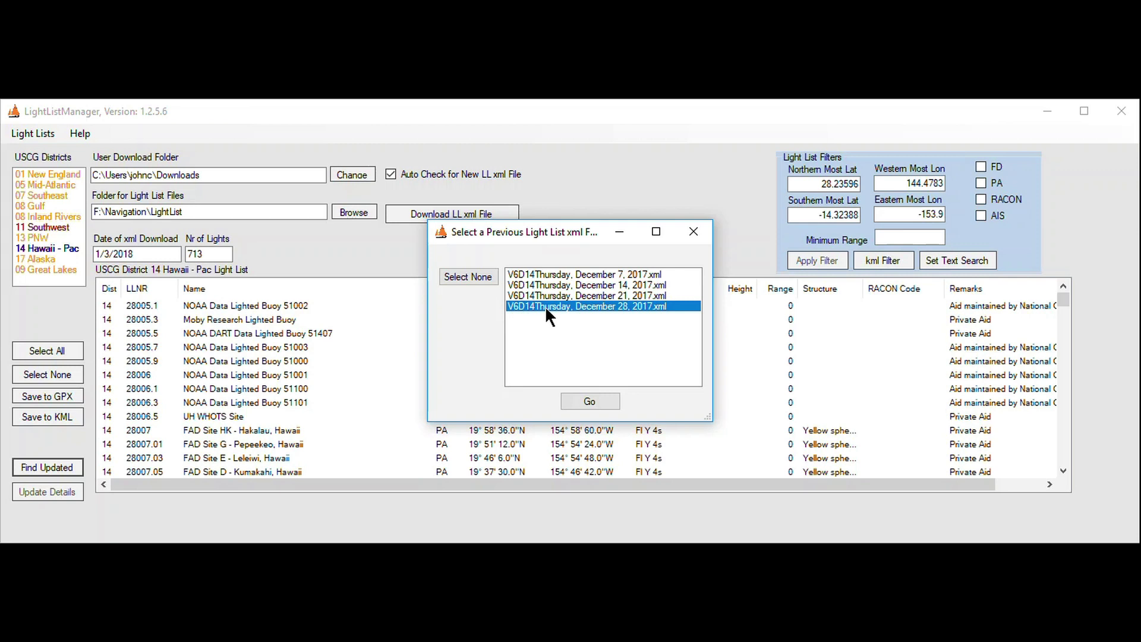
pyautogui.click(598, 395)
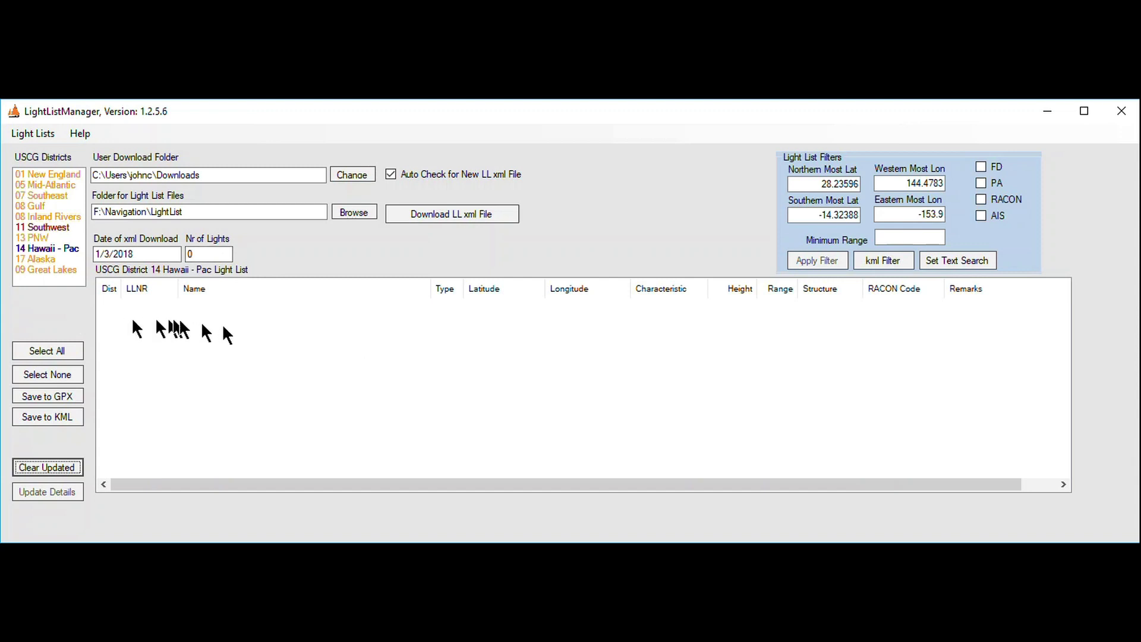
# Load the 07 Southeast light list and find lights updated since the December 28, 2017 xml file.
pyautogui.moveTo(52, 261)
pyautogui.moveTo(47, 198)
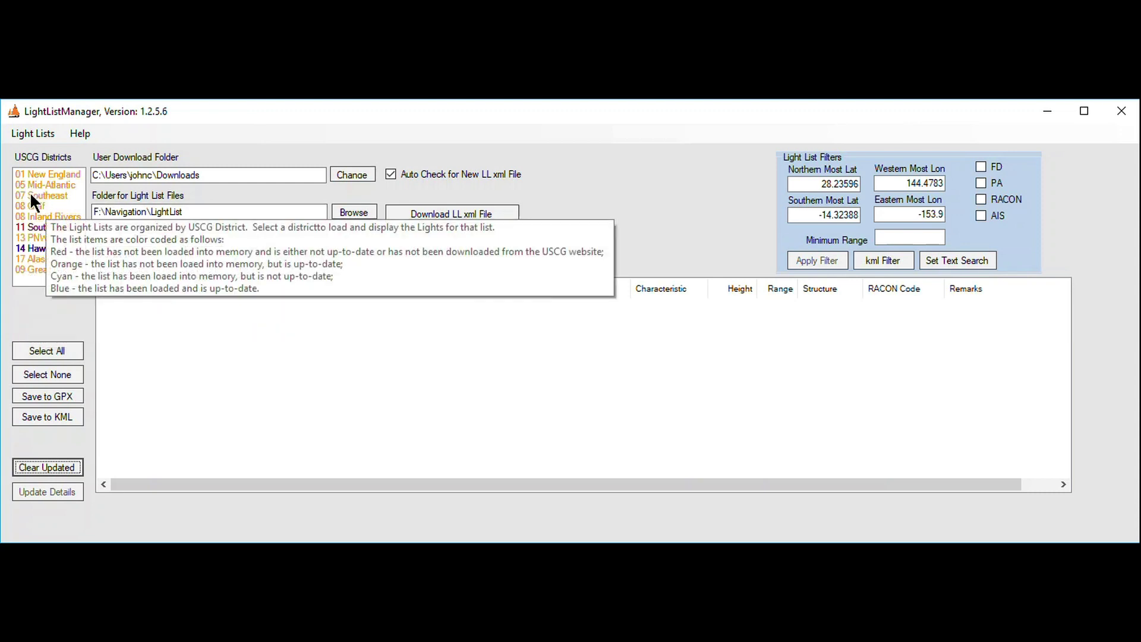
pyautogui.click(54, 194)
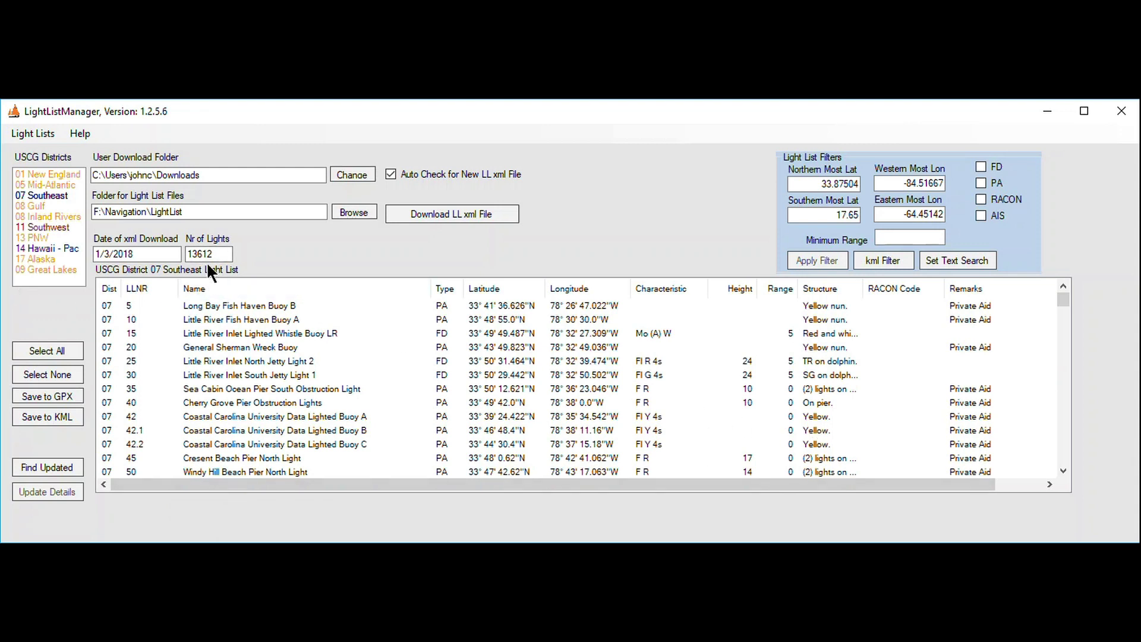
pyautogui.click(39, 459)
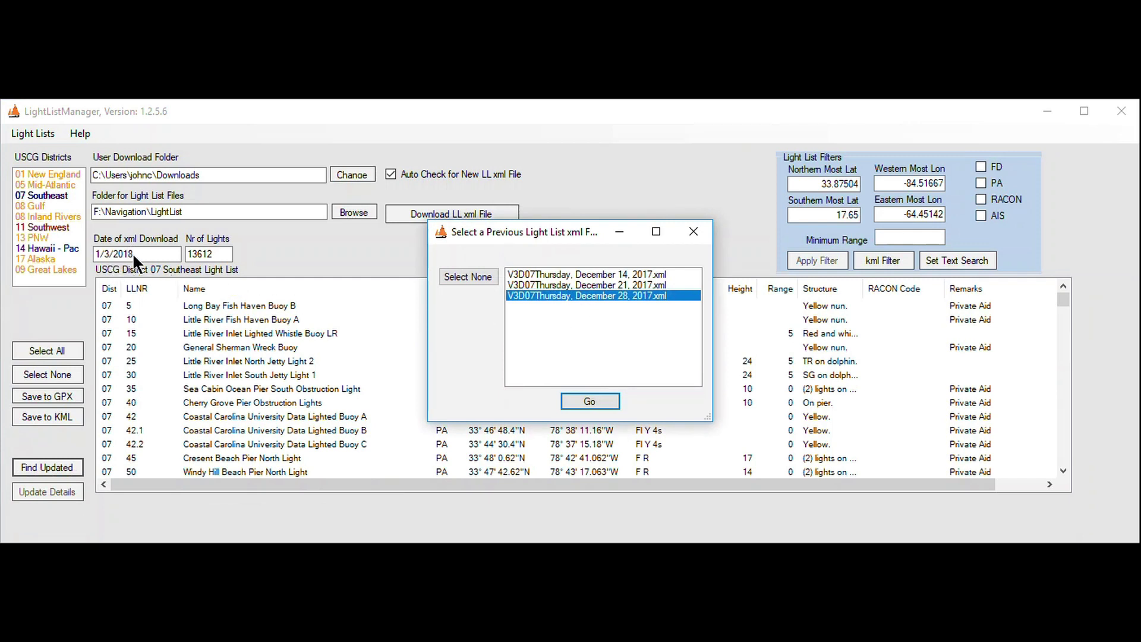
pyautogui.click(590, 400)
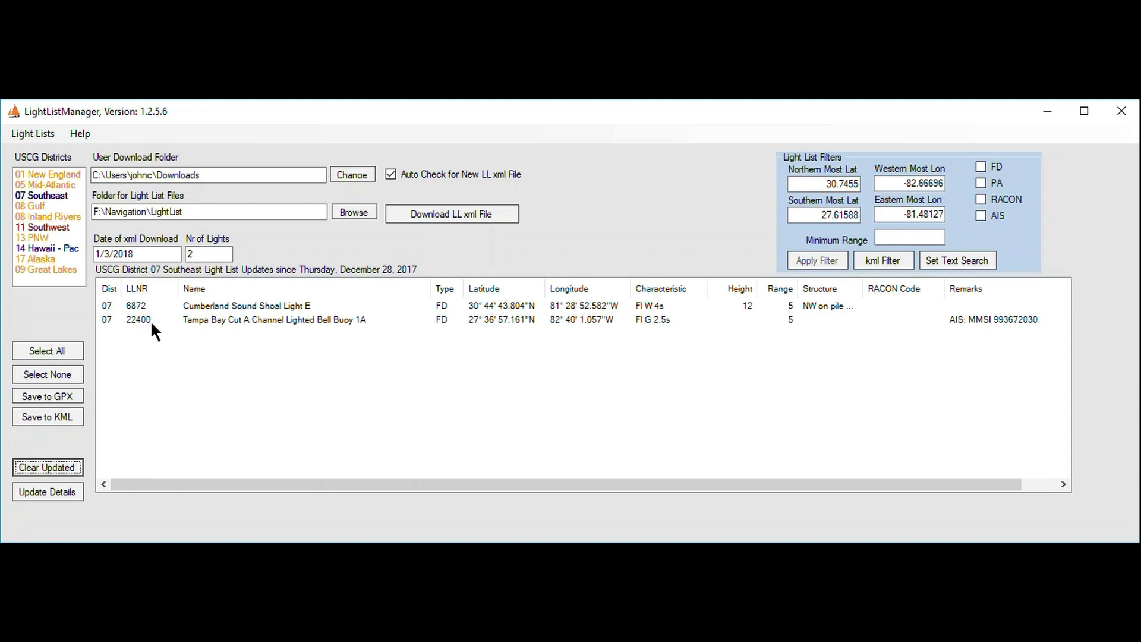
# Review the update details of Southeast lights 6872 and 22400, close them, and clear the updated-lights view.
pyautogui.click(48, 491)
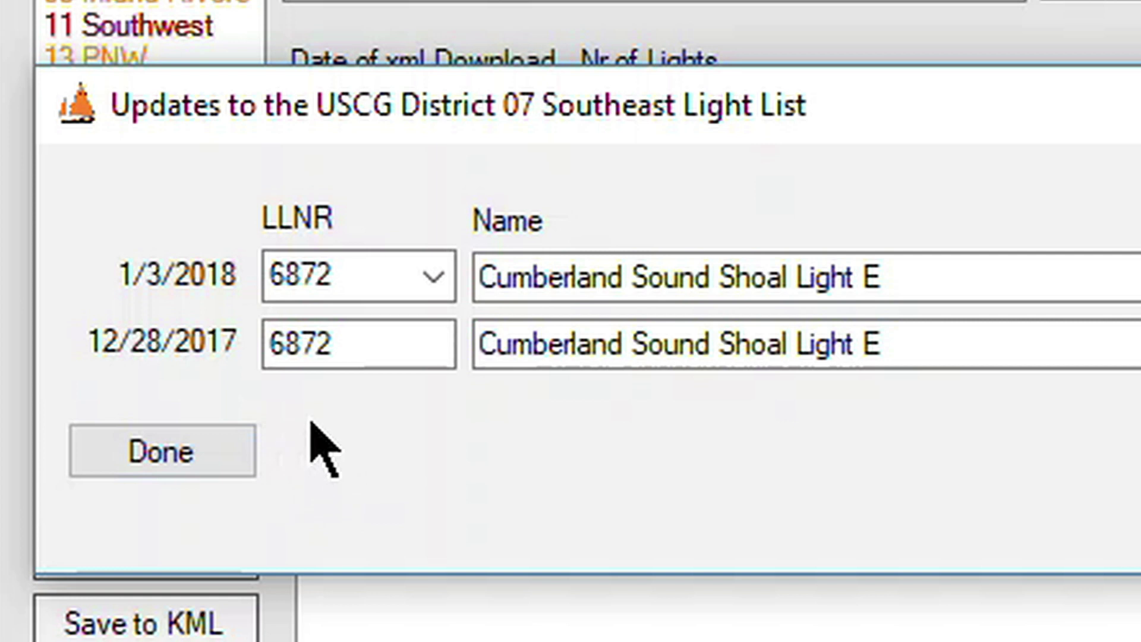
pyautogui.click(428, 293)
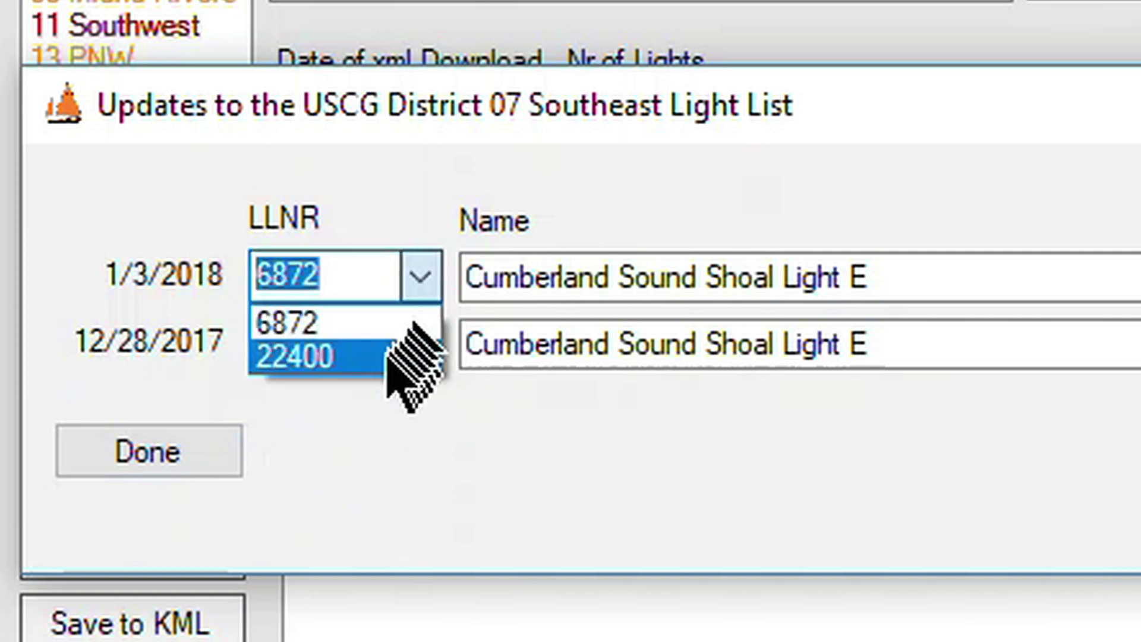
pyautogui.click(409, 353)
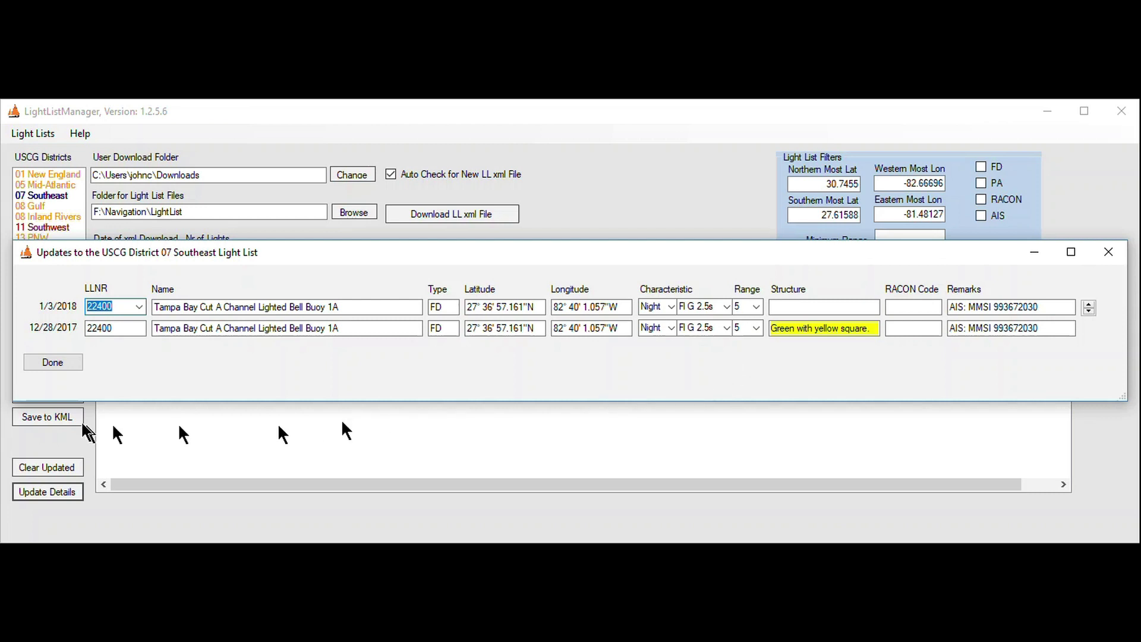
pyautogui.click(54, 364)
pyautogui.click(61, 468)
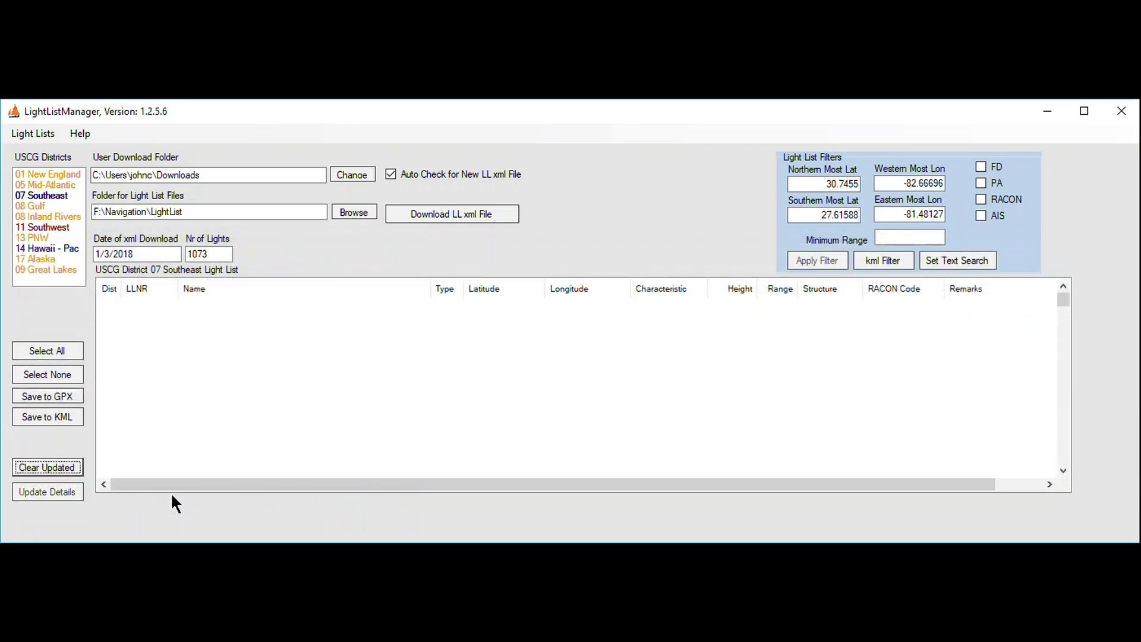